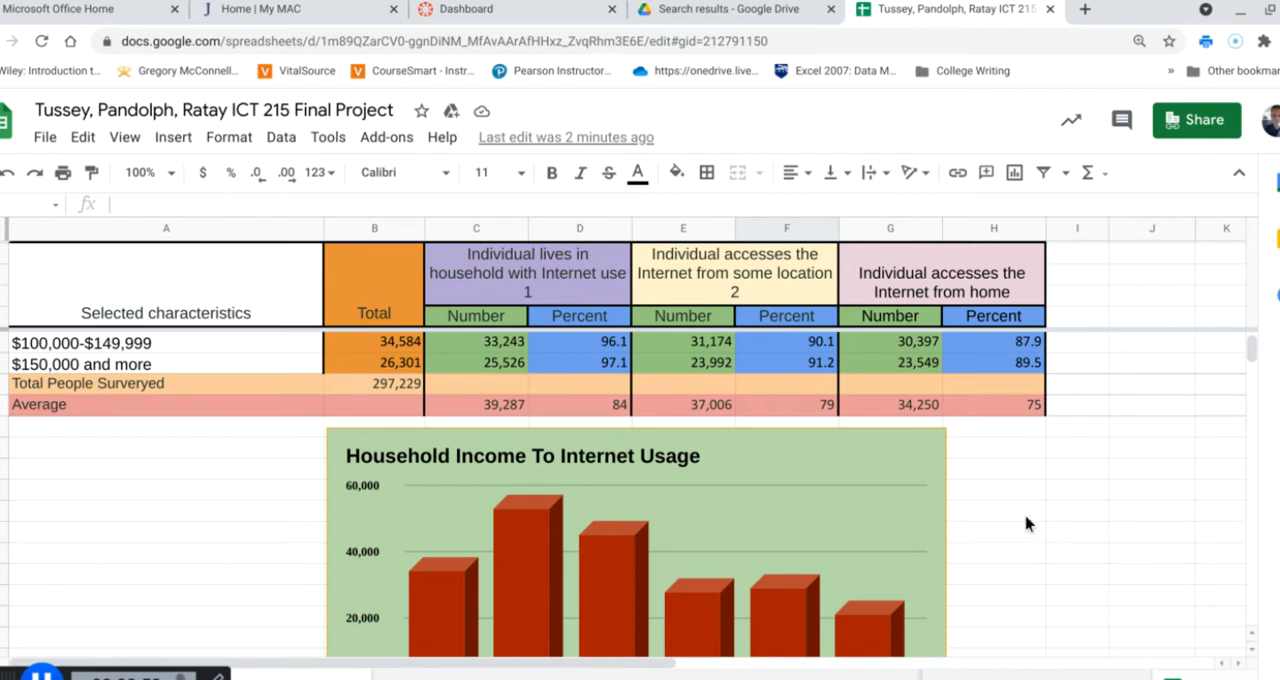
Move the Household Income To Internet Usage chart slightly down on the sheet
scroll(997, 525, down, 3)
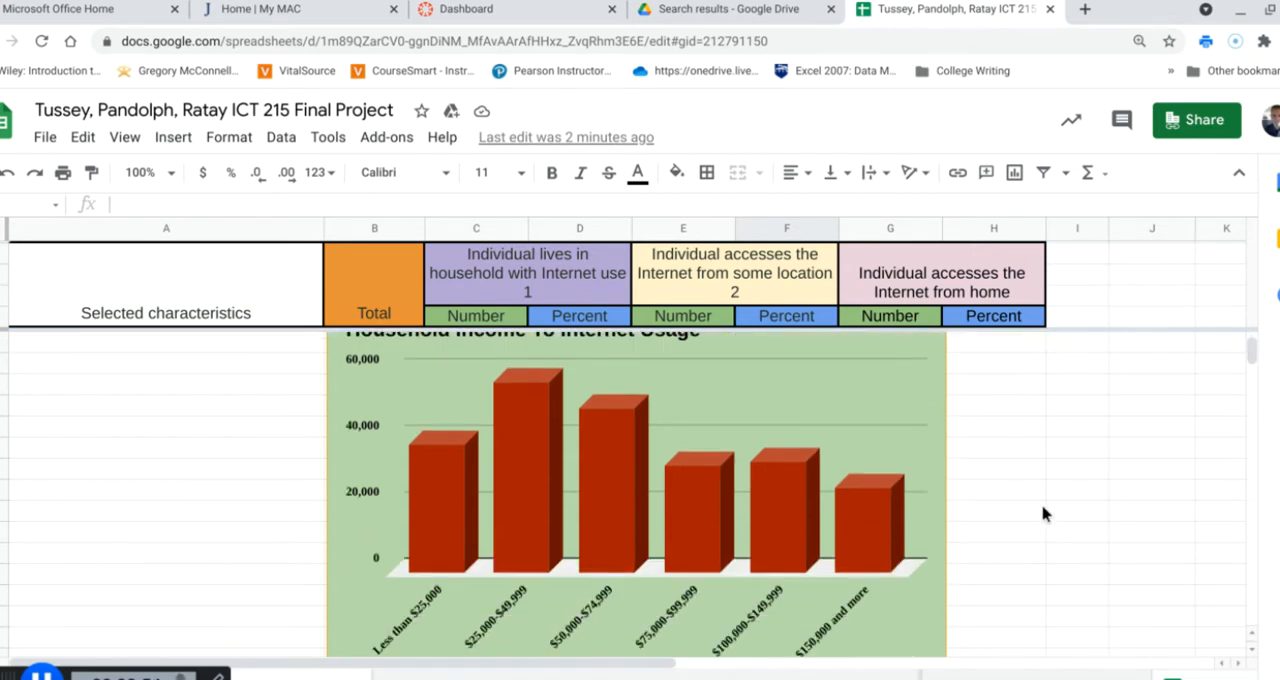
scroll(1062, 499, down, 1)
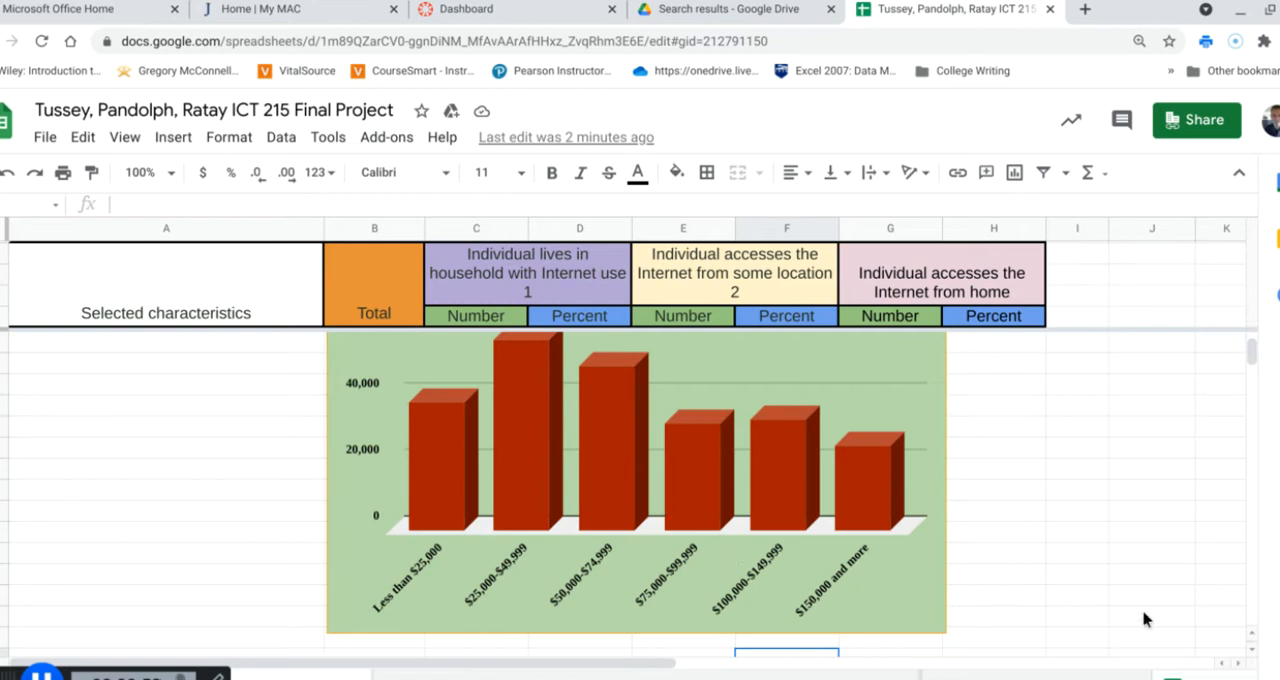
scroll(1130, 608, down, 2)
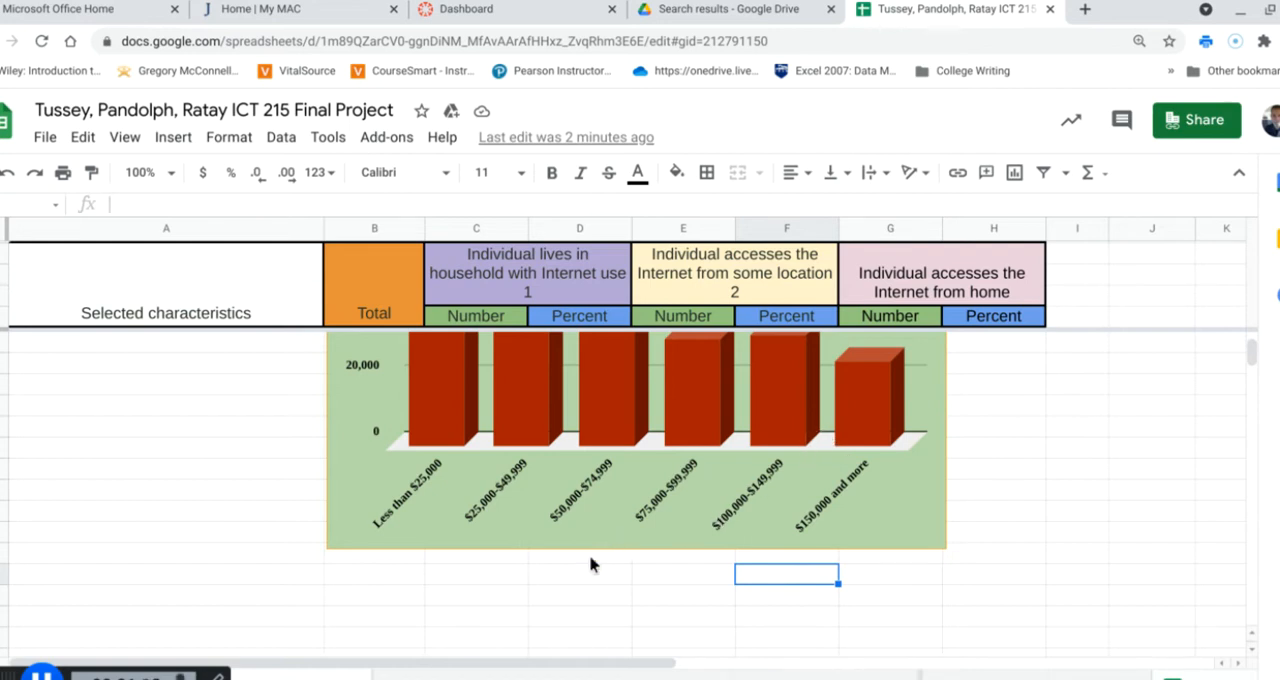
click(546, 488)
drag(545, 486, 548, 505)
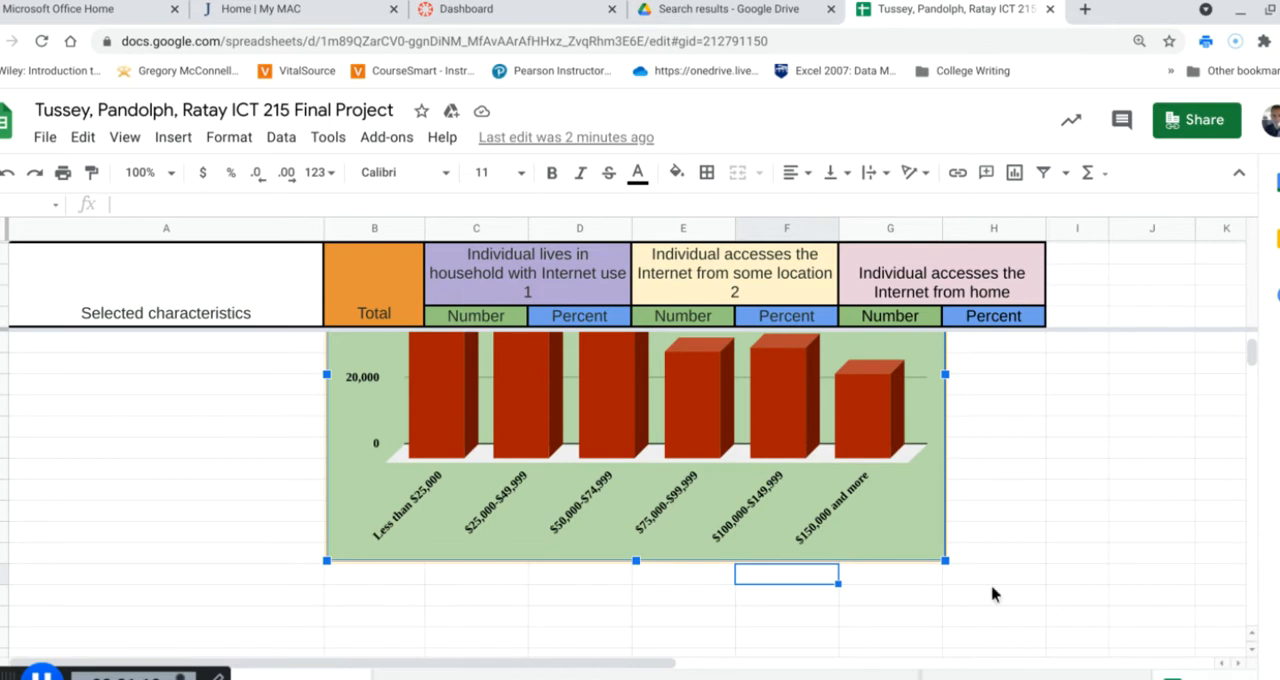
click(366, 575)
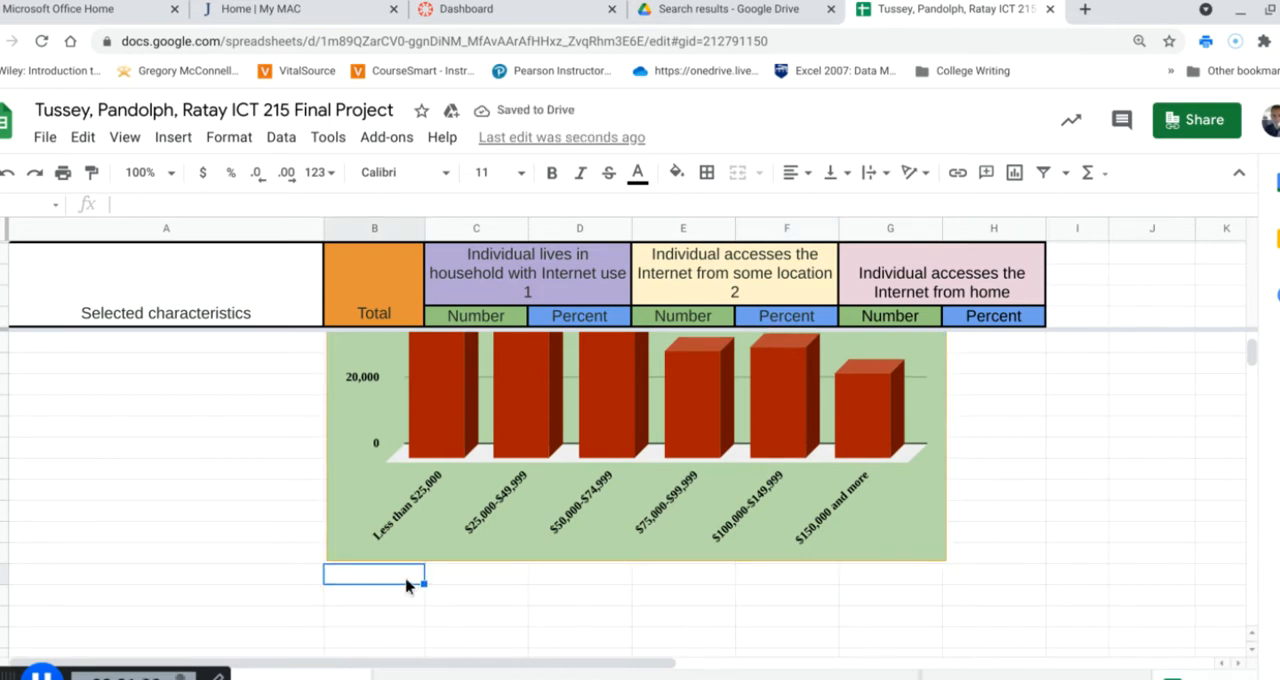
click(168, 140)
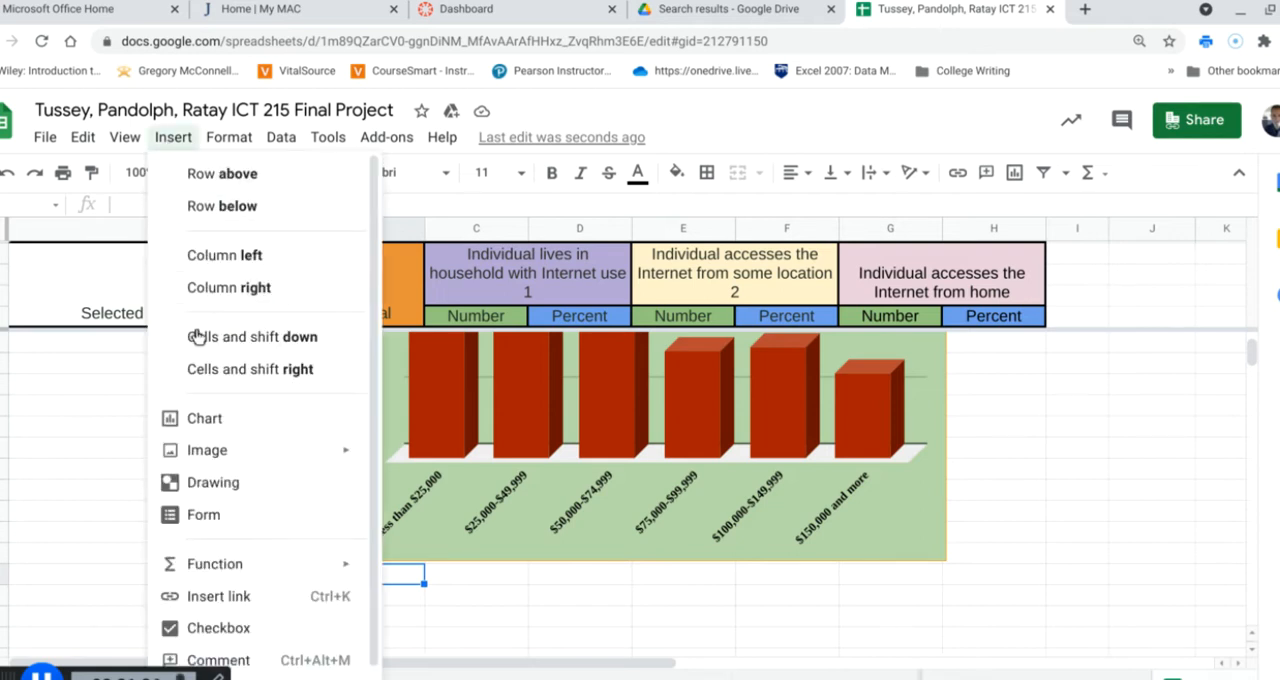
mouse_move(220, 452)
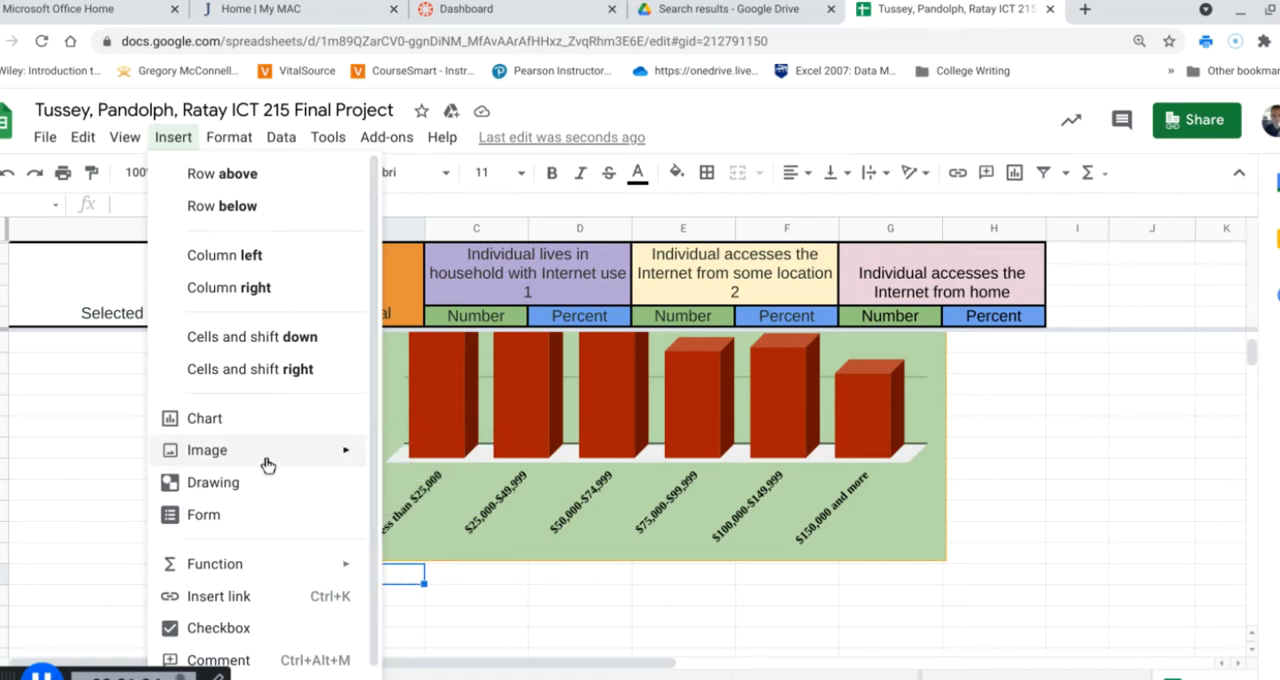
mouse_move(274, 458)
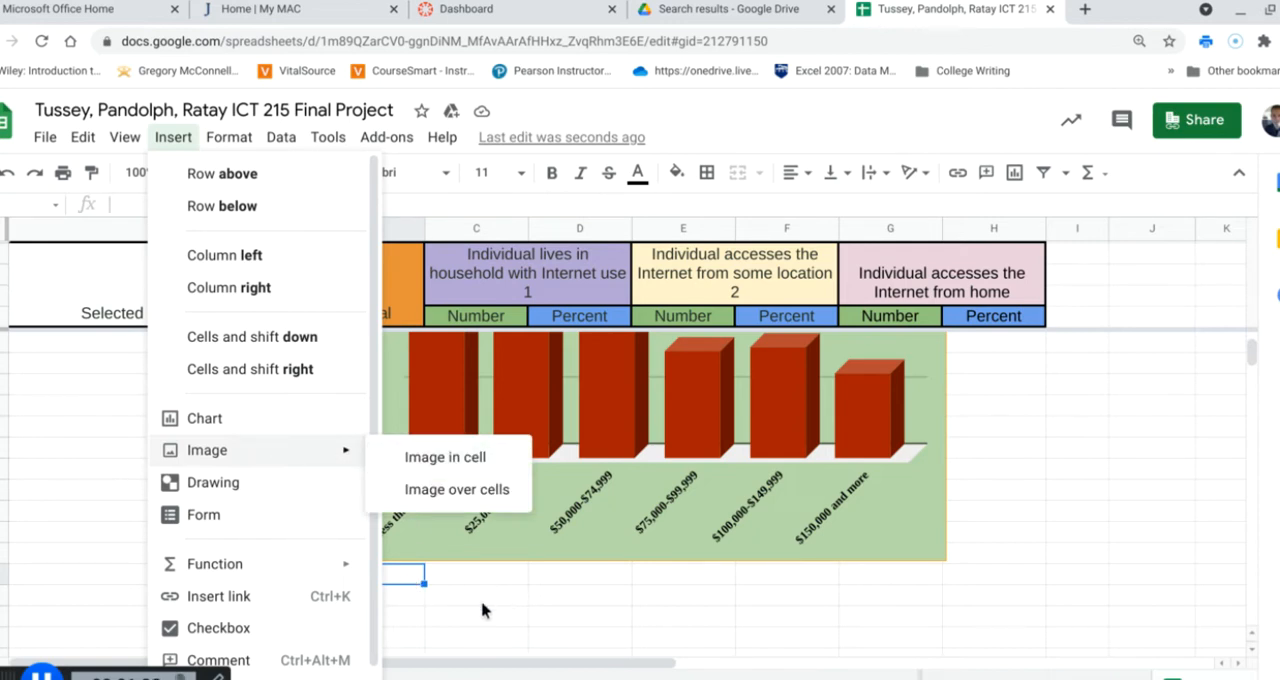
click(433, 597)
Merge all cells in the 15-row block of columns B to G directly below the chart, ending at G56
drag(358, 574, 912, 660)
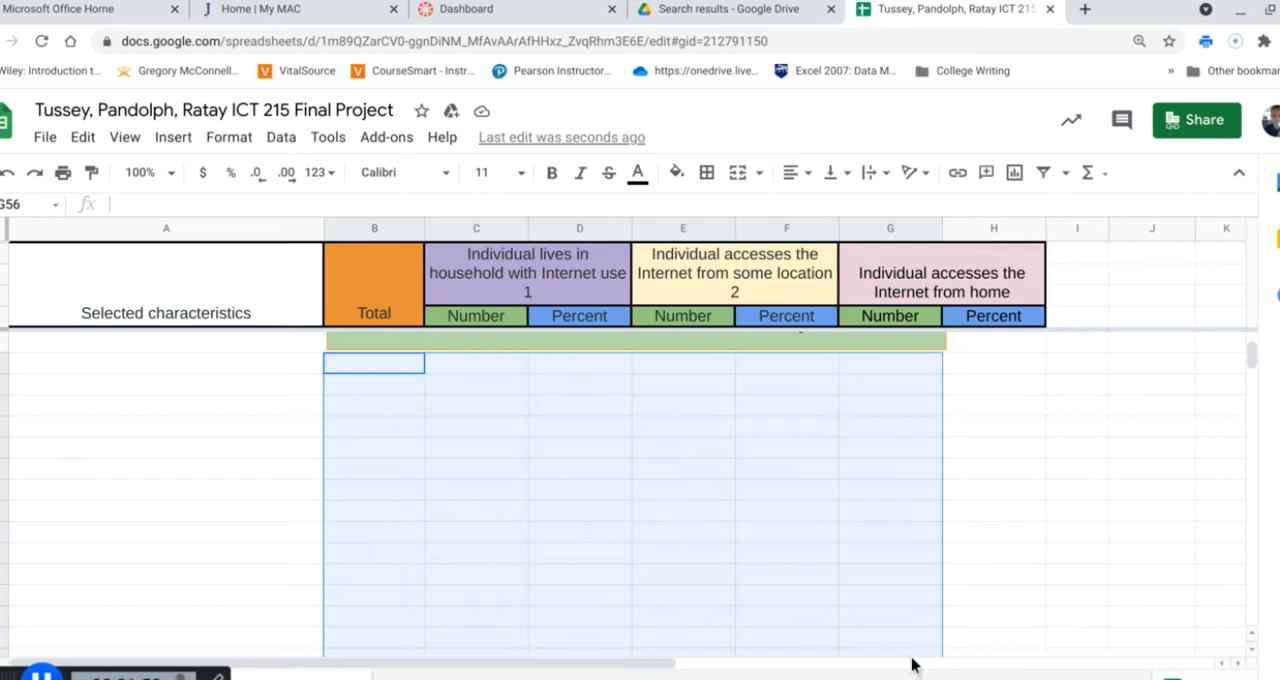
scroll(988, 587, down, 1)
scroll(988, 587, up, 2)
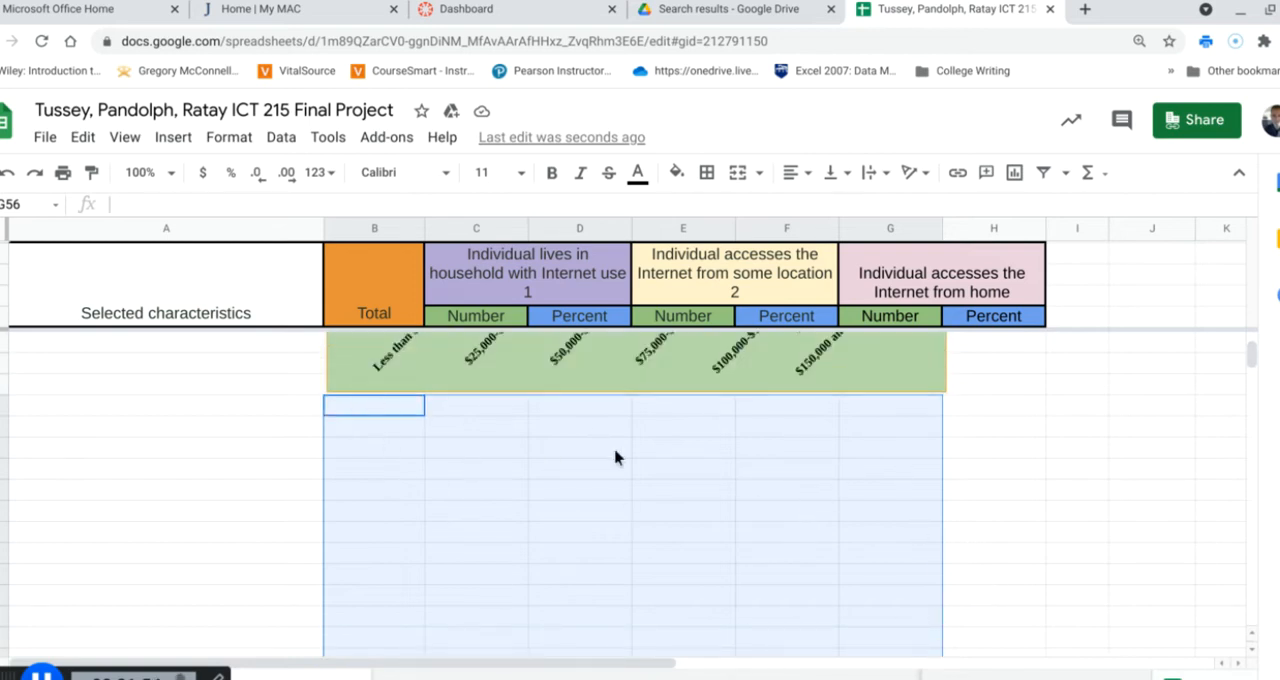
click(760, 177)
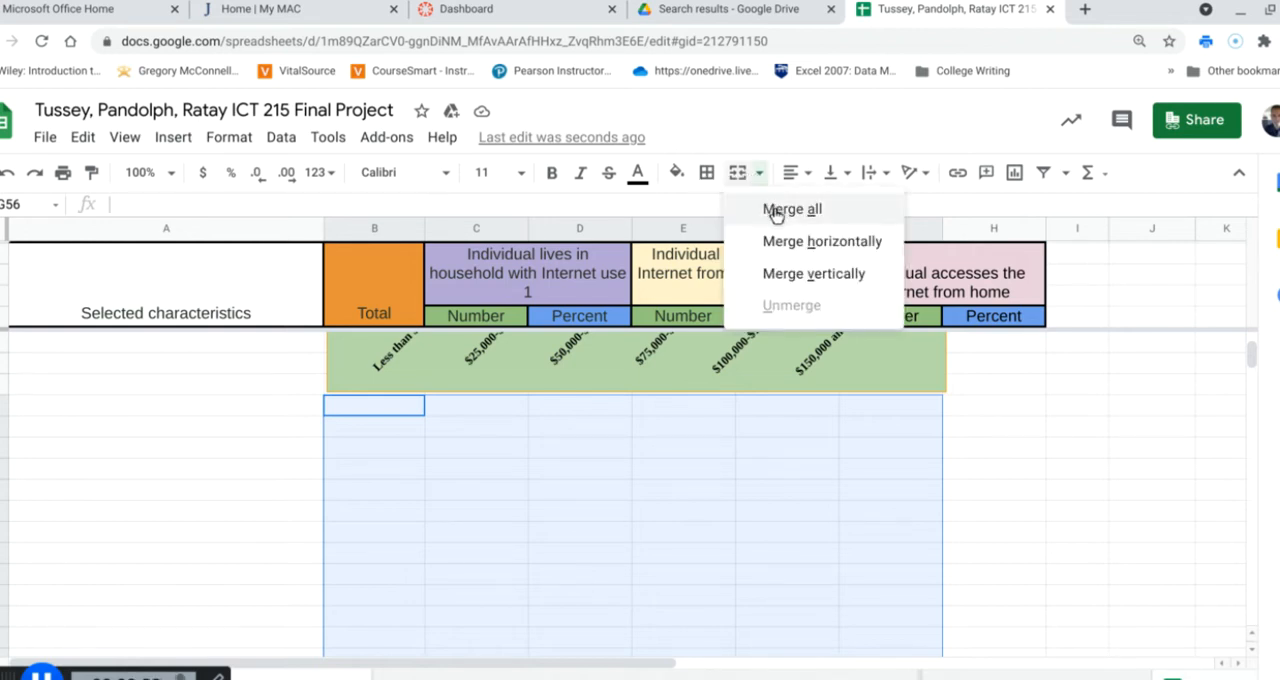
click(776, 216)
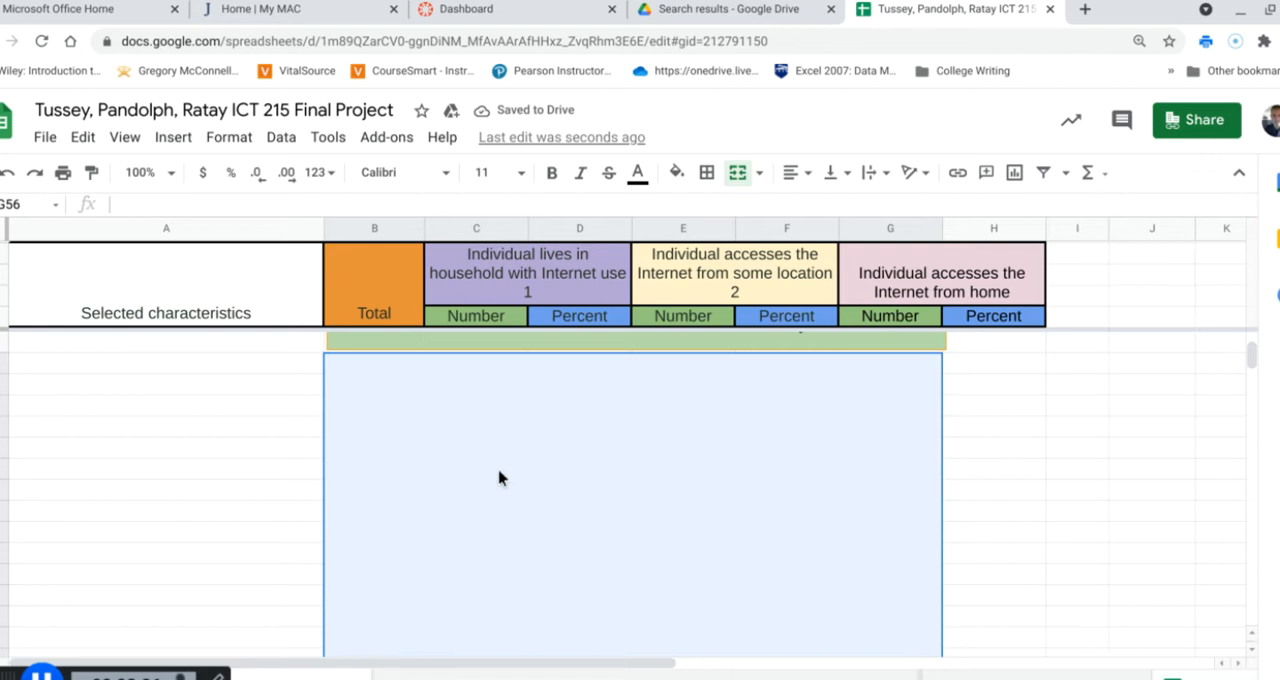
Insert the Oct 12, 2017 campus building photo from Google Photos as an image in the merged cell
click(167, 136)
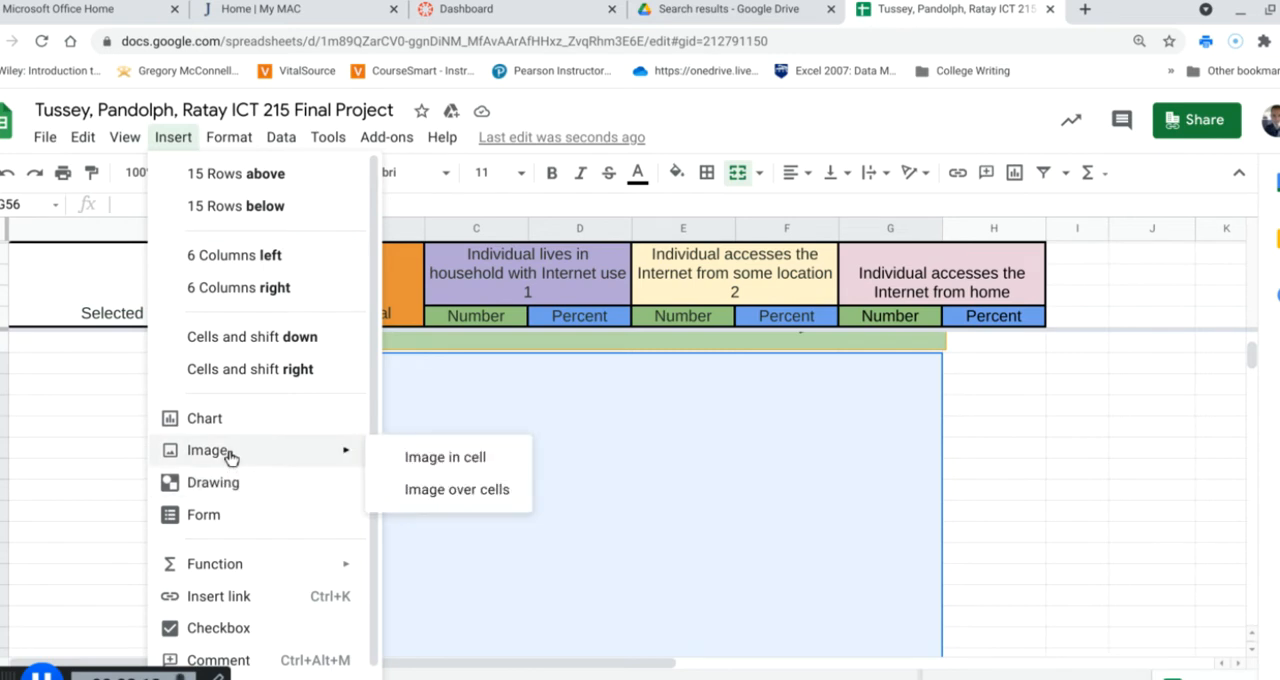
click(446, 460)
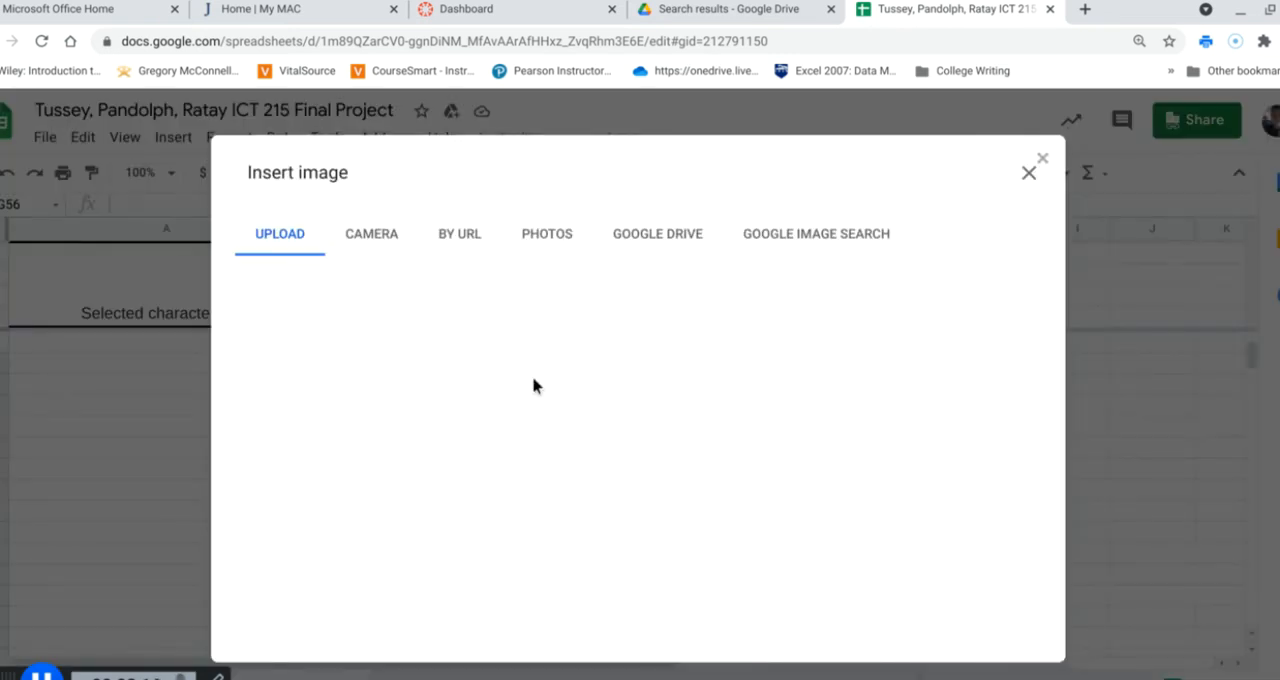
click(540, 238)
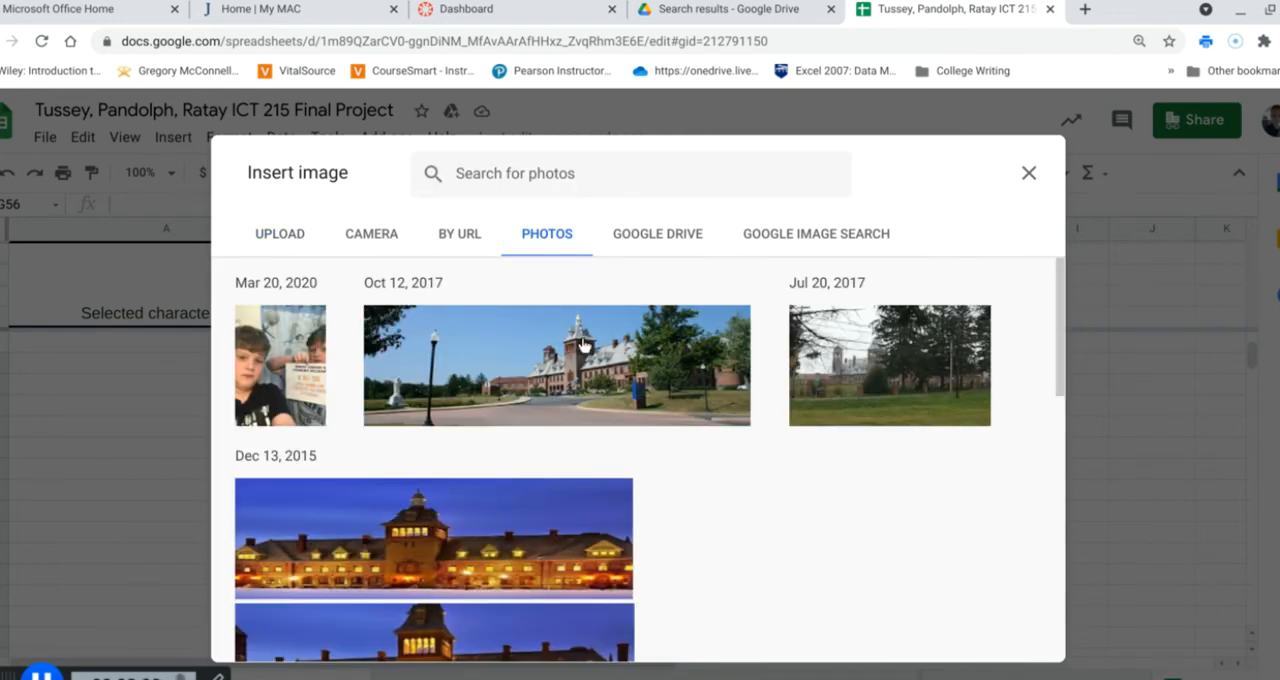
scroll(820, 420, down, 5)
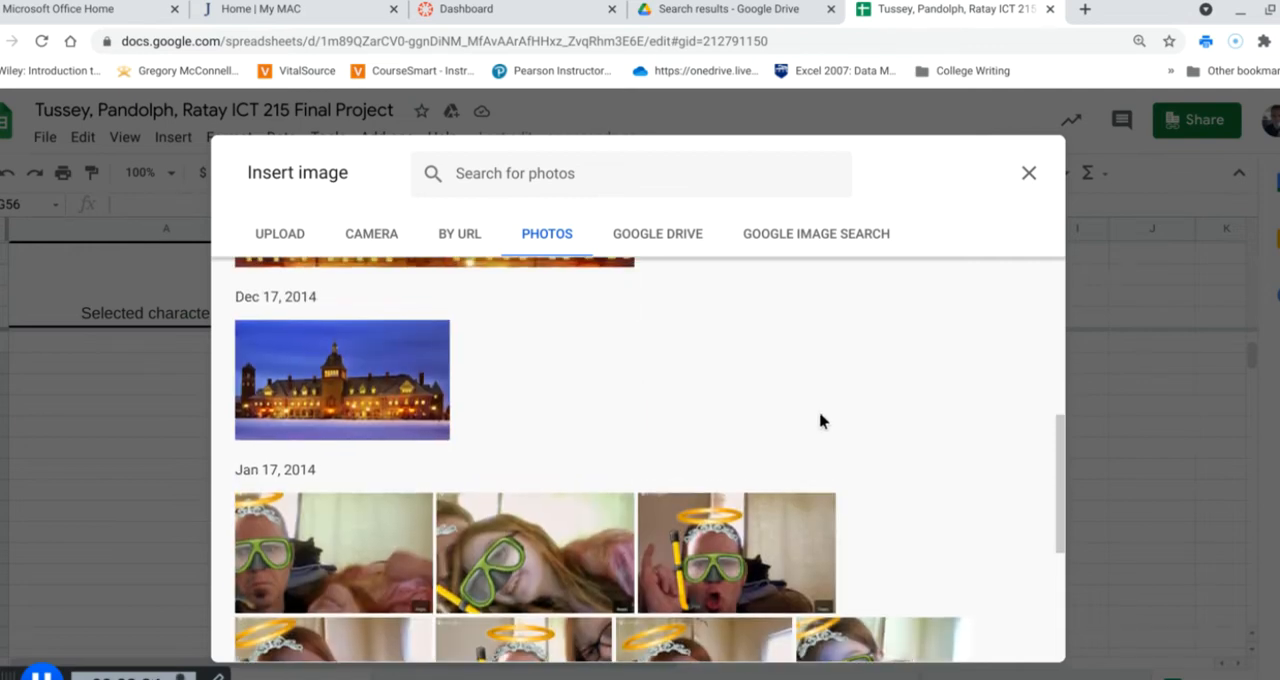
scroll(820, 423, down, 1)
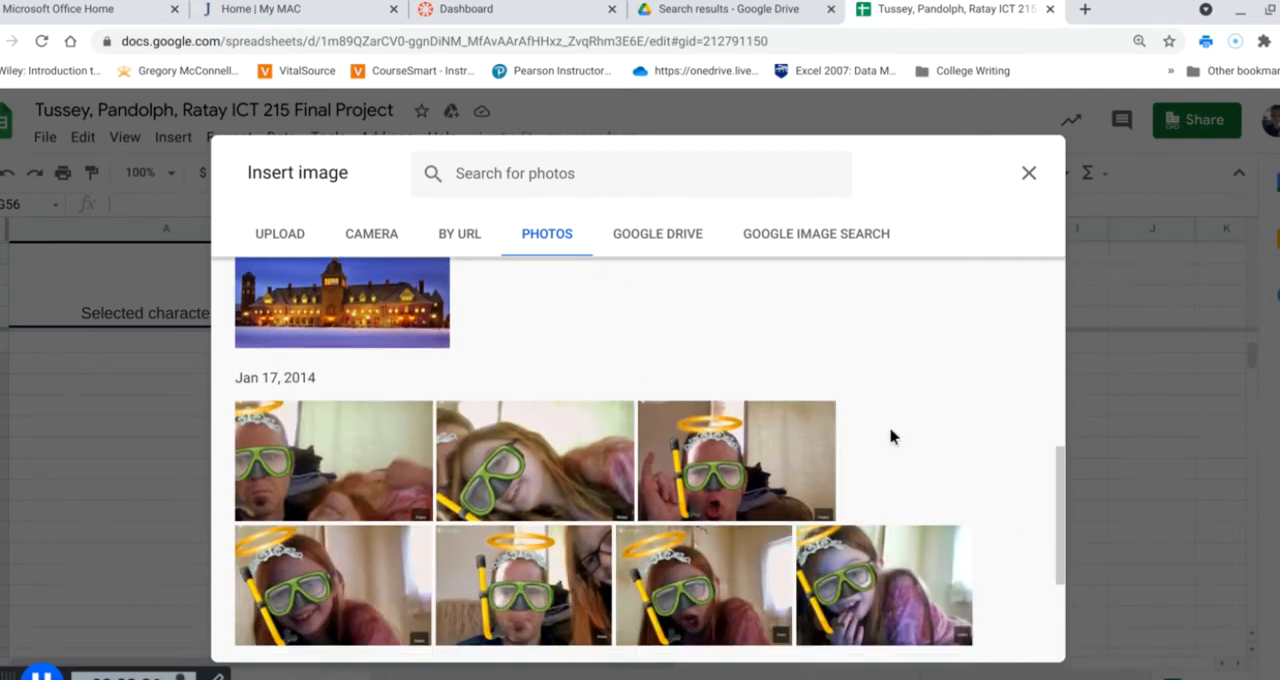
scroll(886, 434, up, 1)
scroll(884, 434, up, 5)
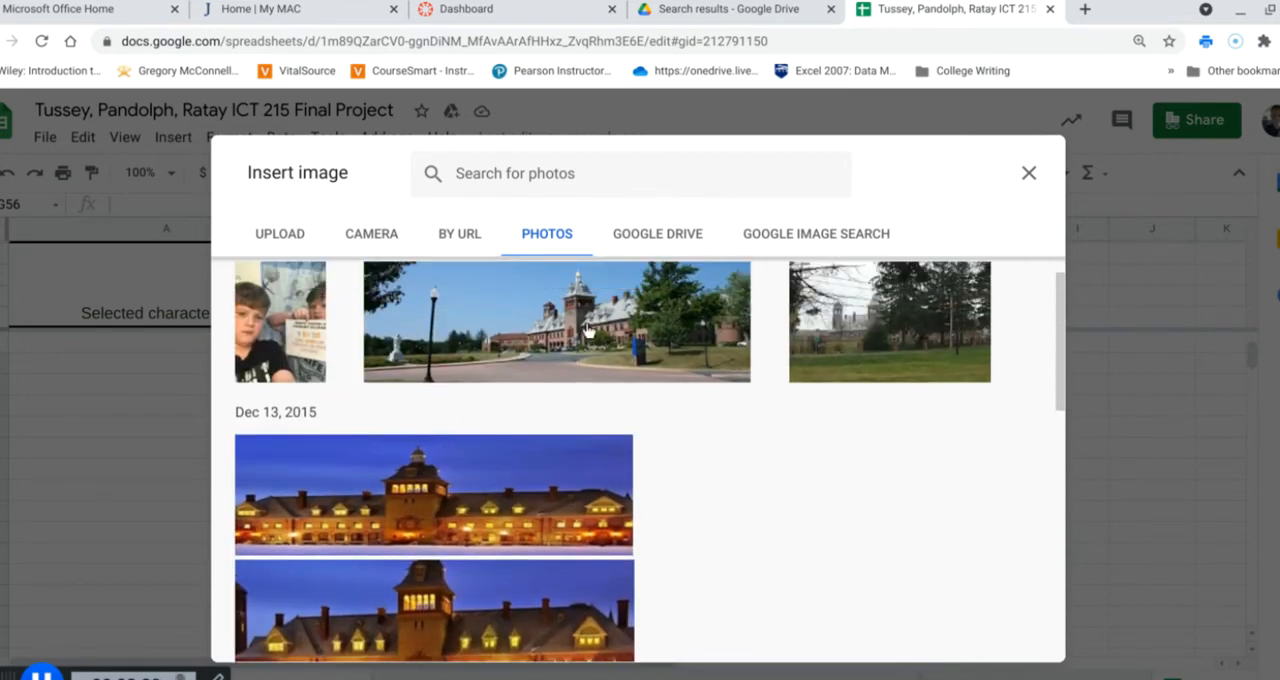
click(603, 343)
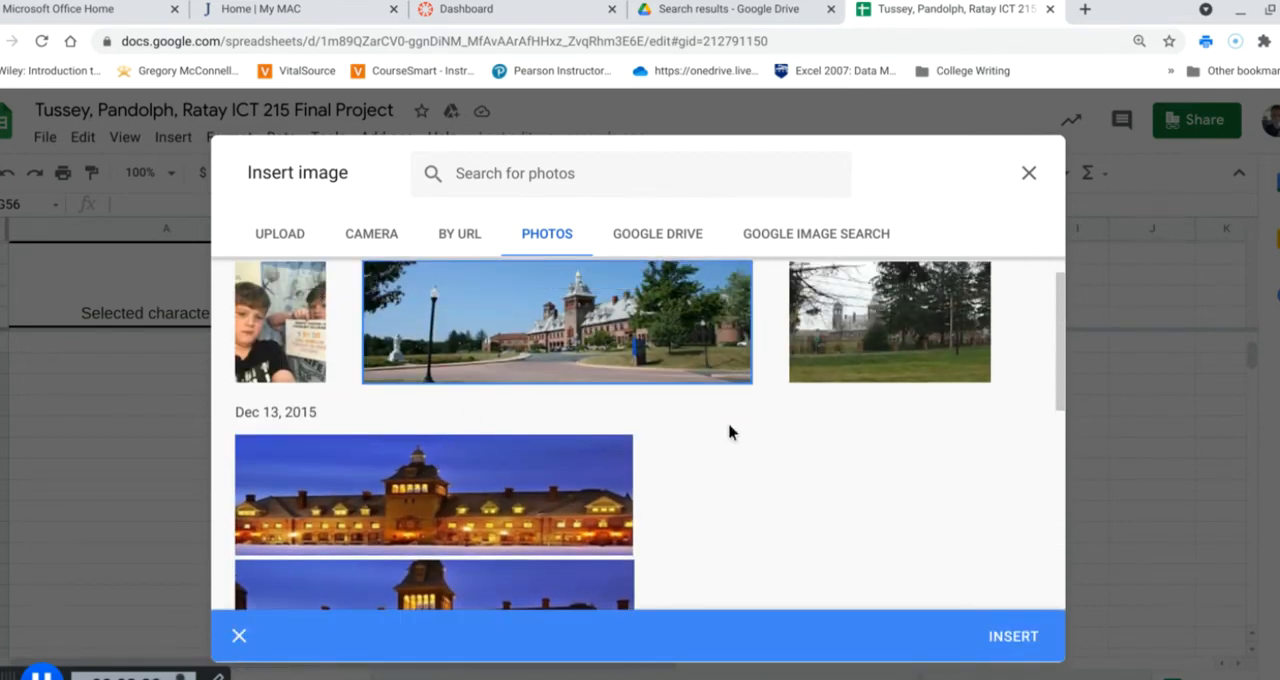
click(1013, 636)
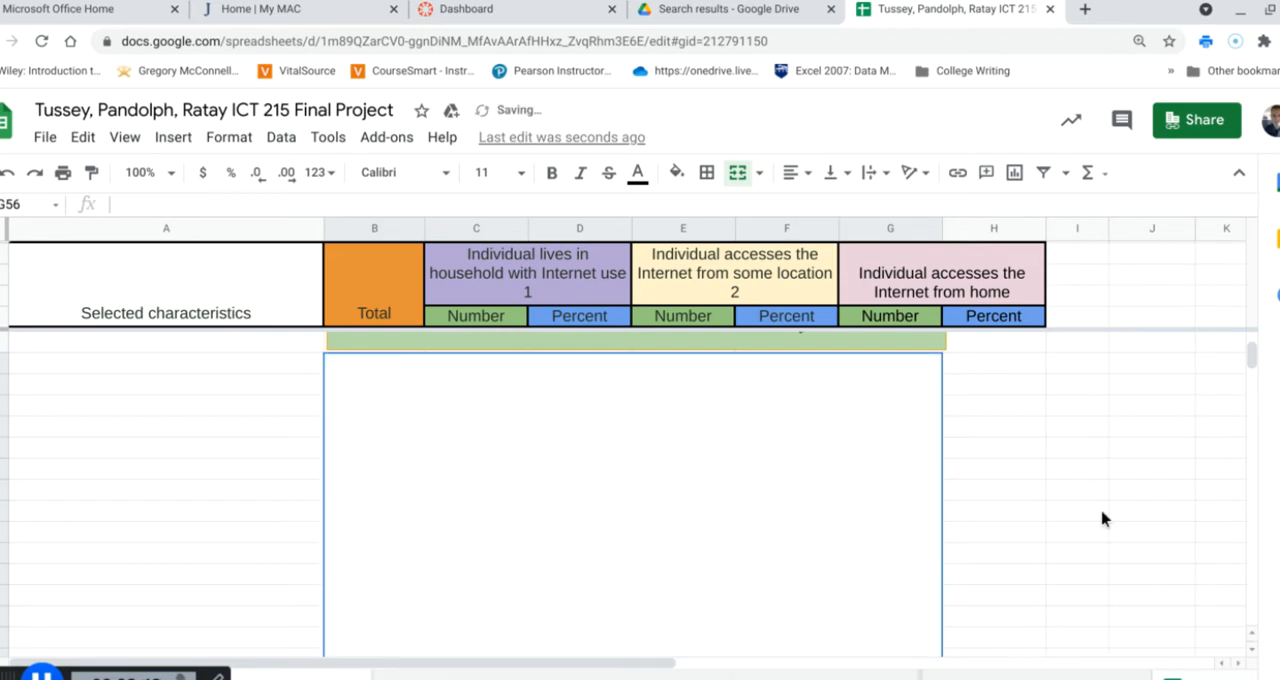
scroll(1065, 503, down, 2)
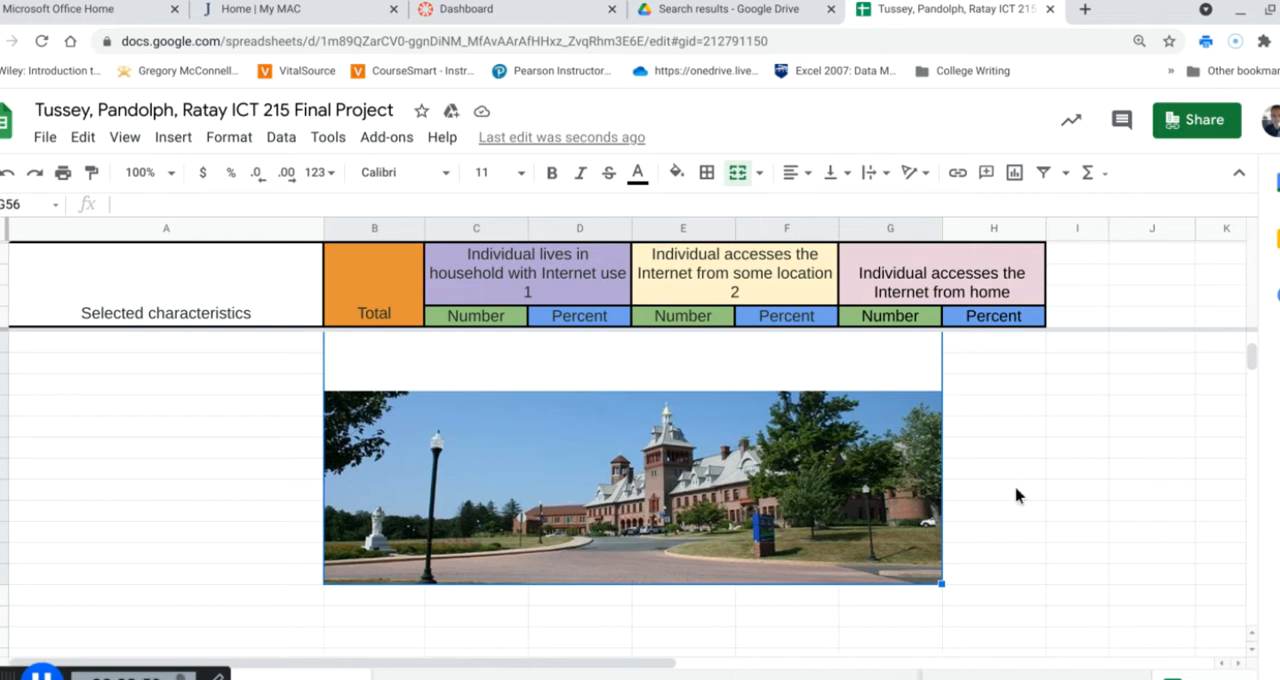
Try to enlarge the building photo by extending its merged cell from the lower corner
click(946, 590)
click(930, 583)
drag(940, 584, 1004, 590)
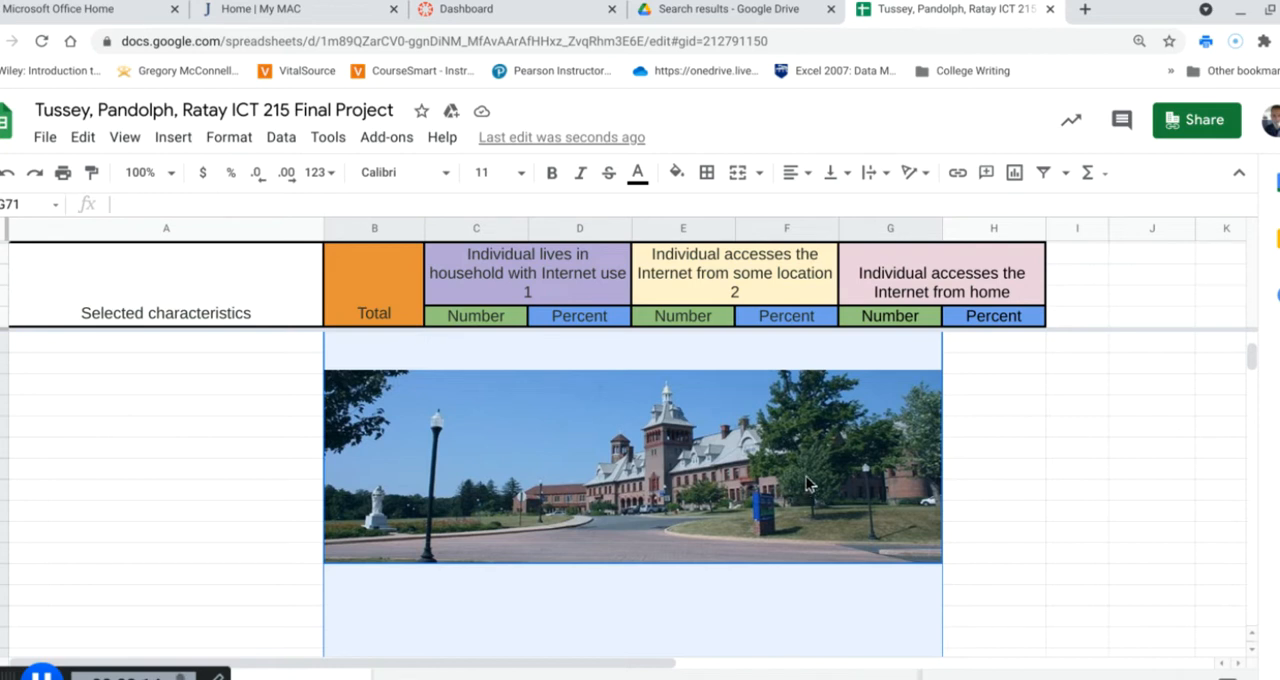
click(1007, 473)
Examine how the building photo sits inside the merged cell below the chart
scroll(1003, 494, up, 2)
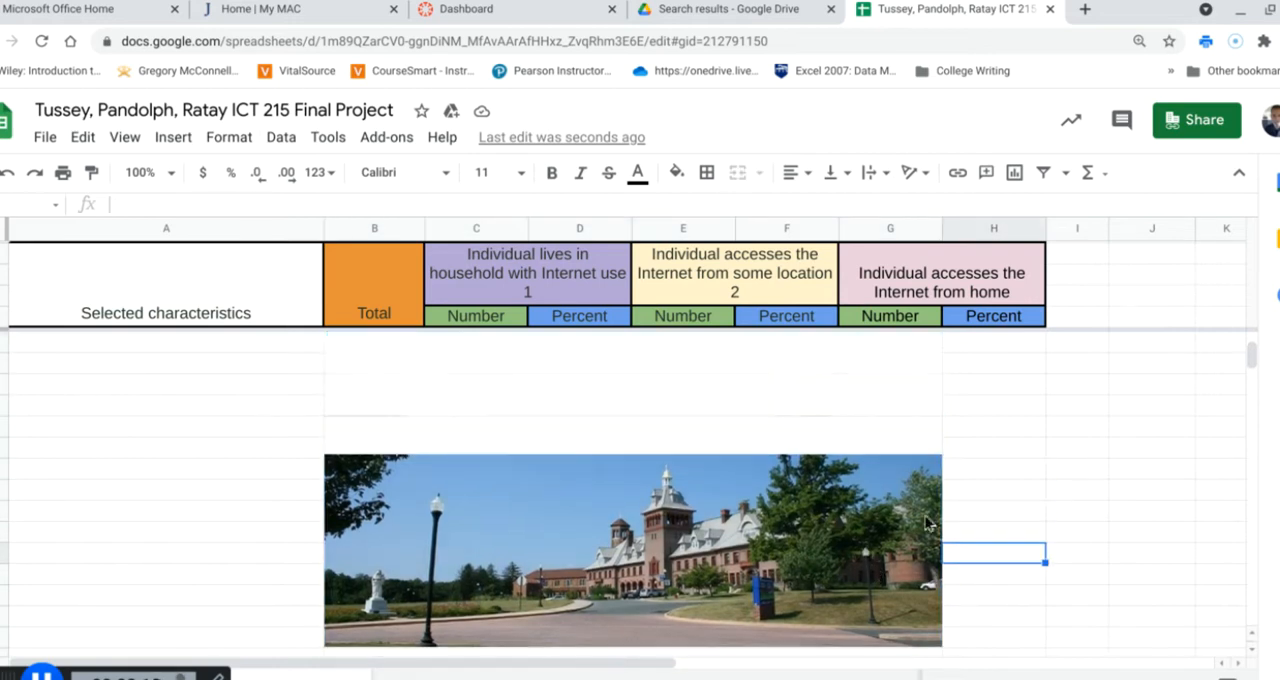
scroll(1040, 474, up, 2)
click(616, 453)
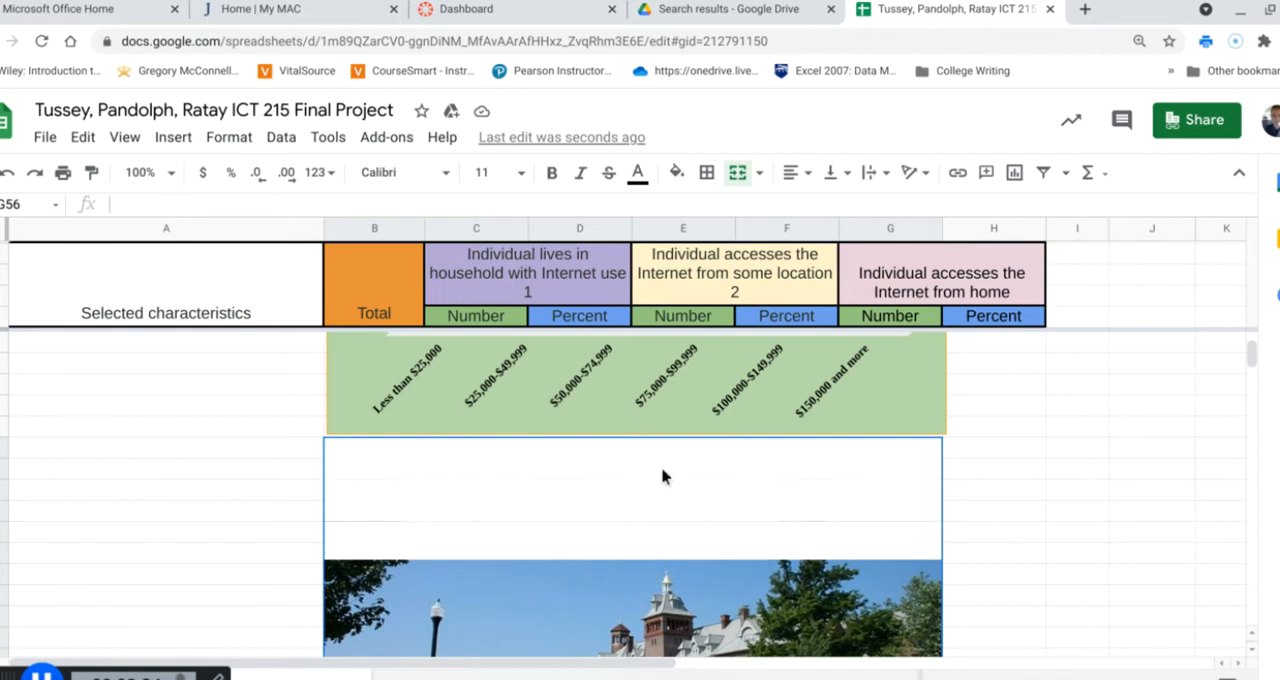
scroll(1020, 540, down, 4)
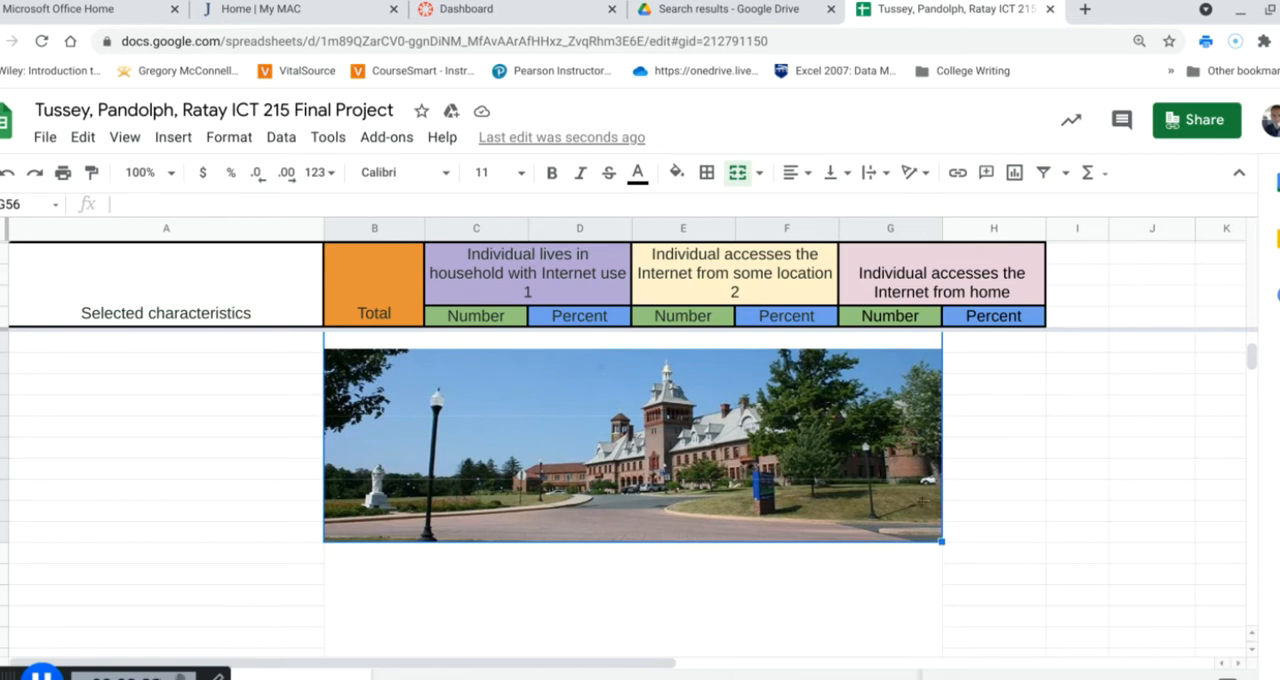
click(1019, 515)
scroll(925, 505, up, 2)
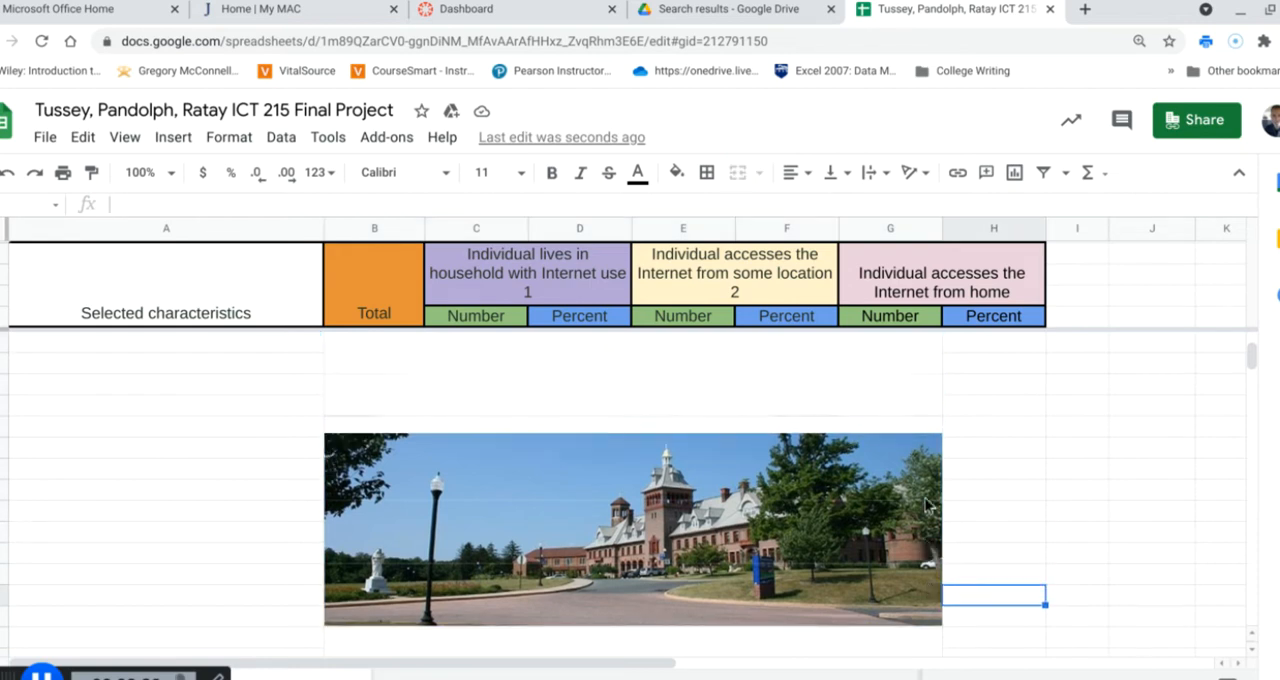
click(855, 486)
scroll(855, 485, up, 2)
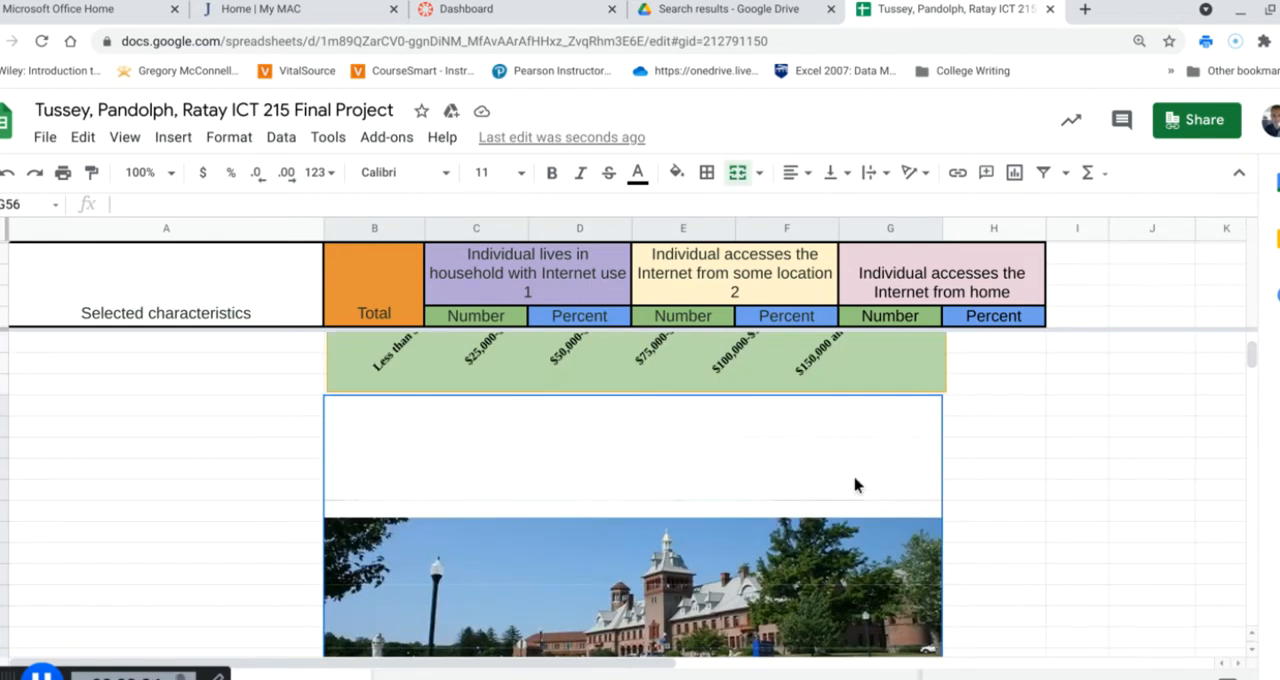
scroll(855, 486, up, 1)
scroll(849, 483, down, 2)
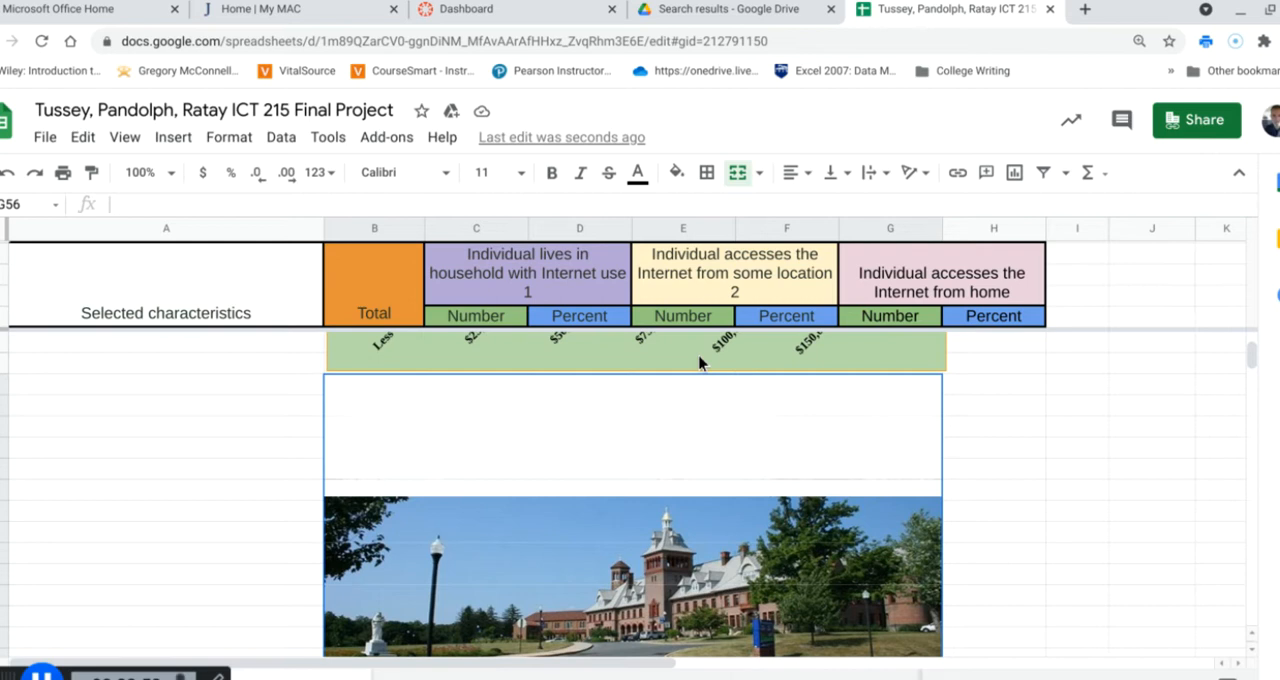
Examine the editing options of the Household Income To Internet Usage chart, including its axis choices
scroll(806, 453, up, 1)
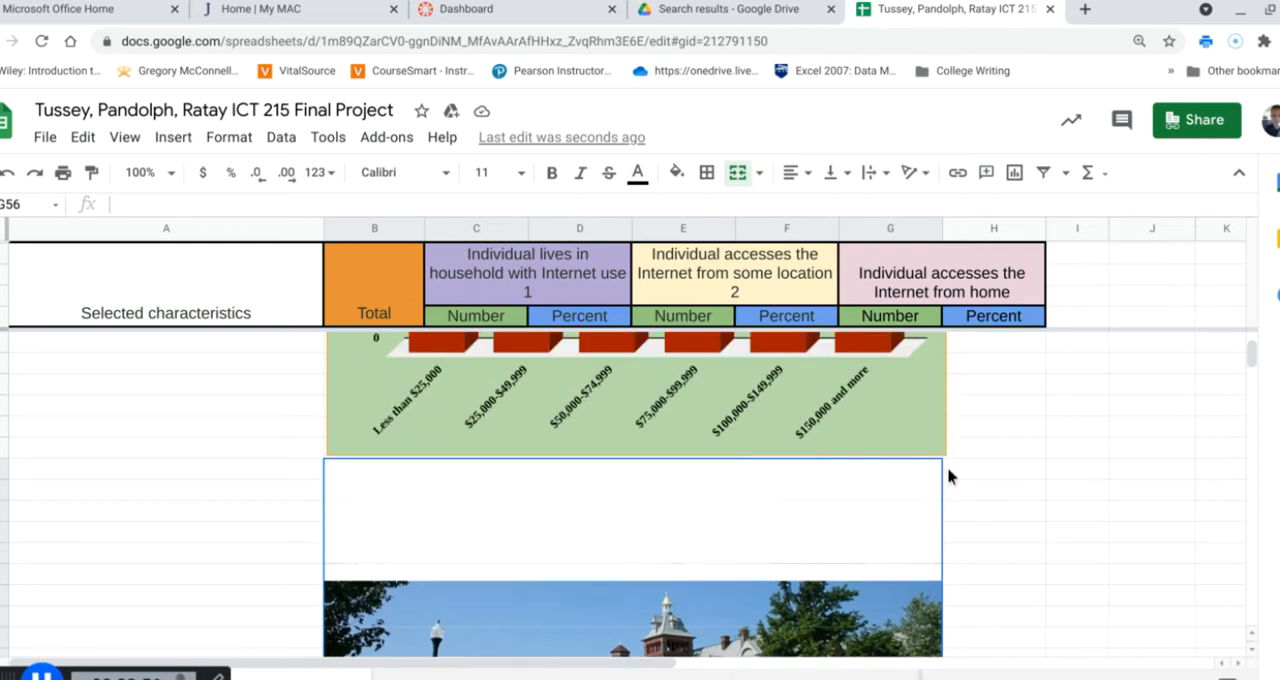
scroll(867, 552, up, 1)
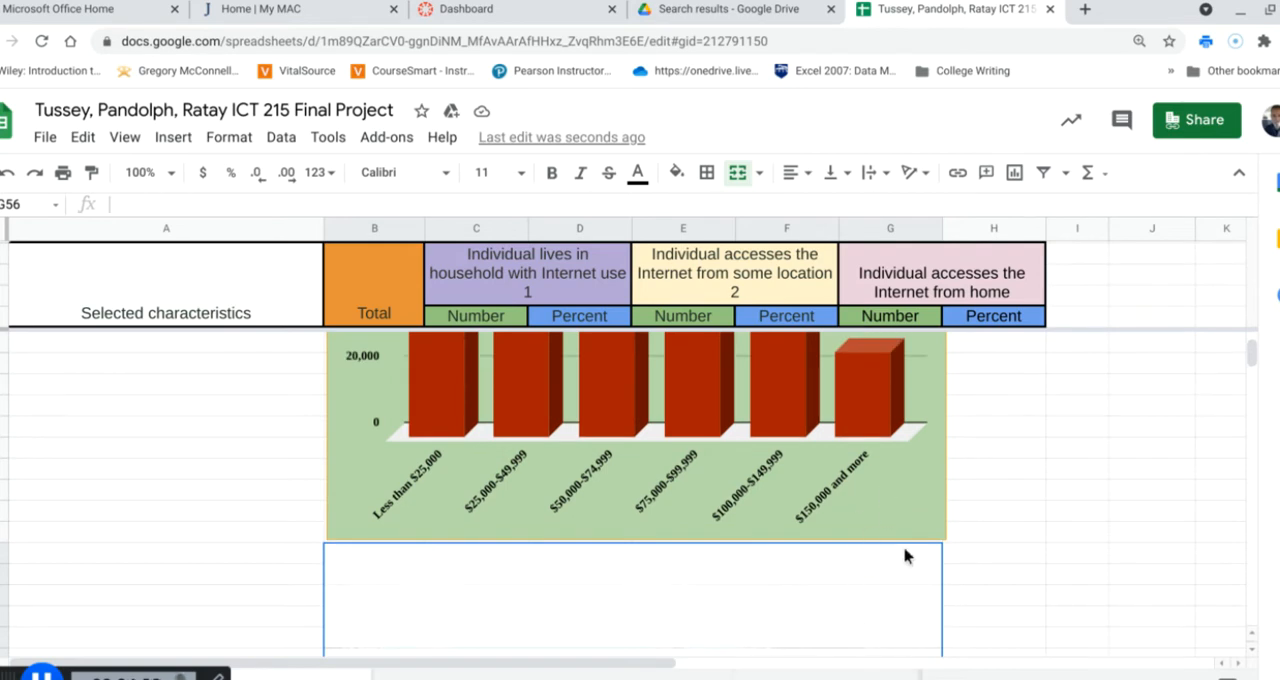
scroll(827, 512, up, 1)
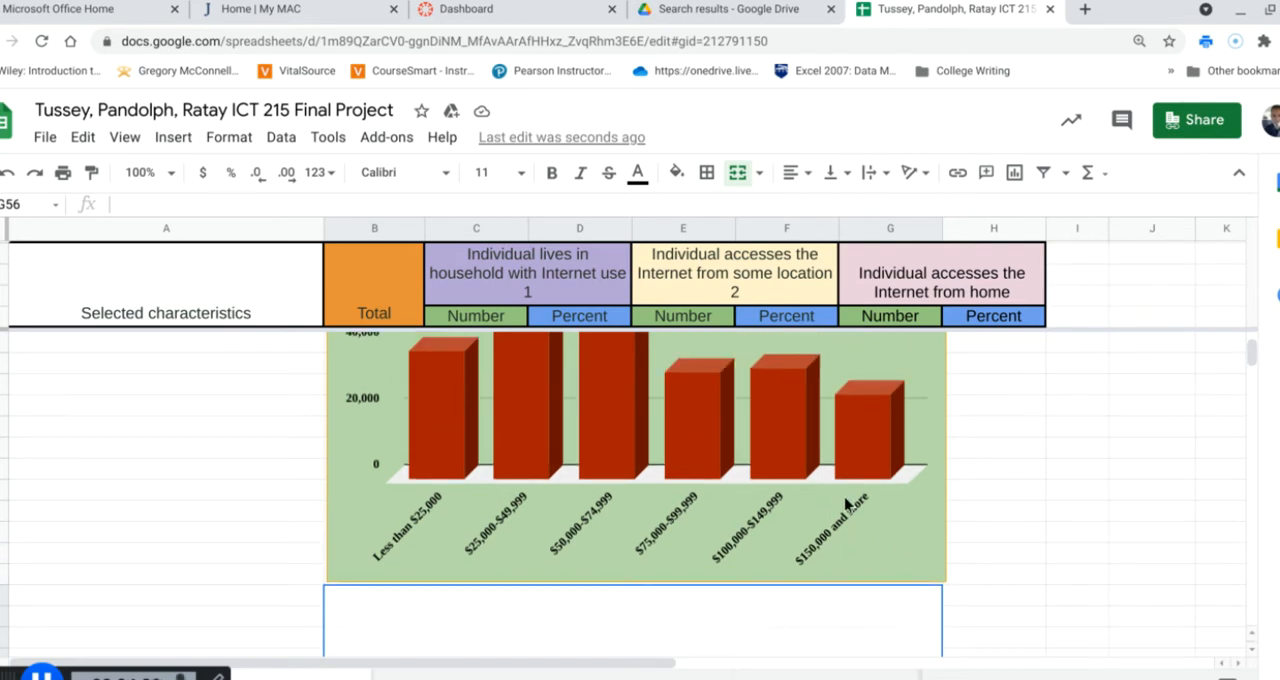
scroll(840, 510, up, 1)
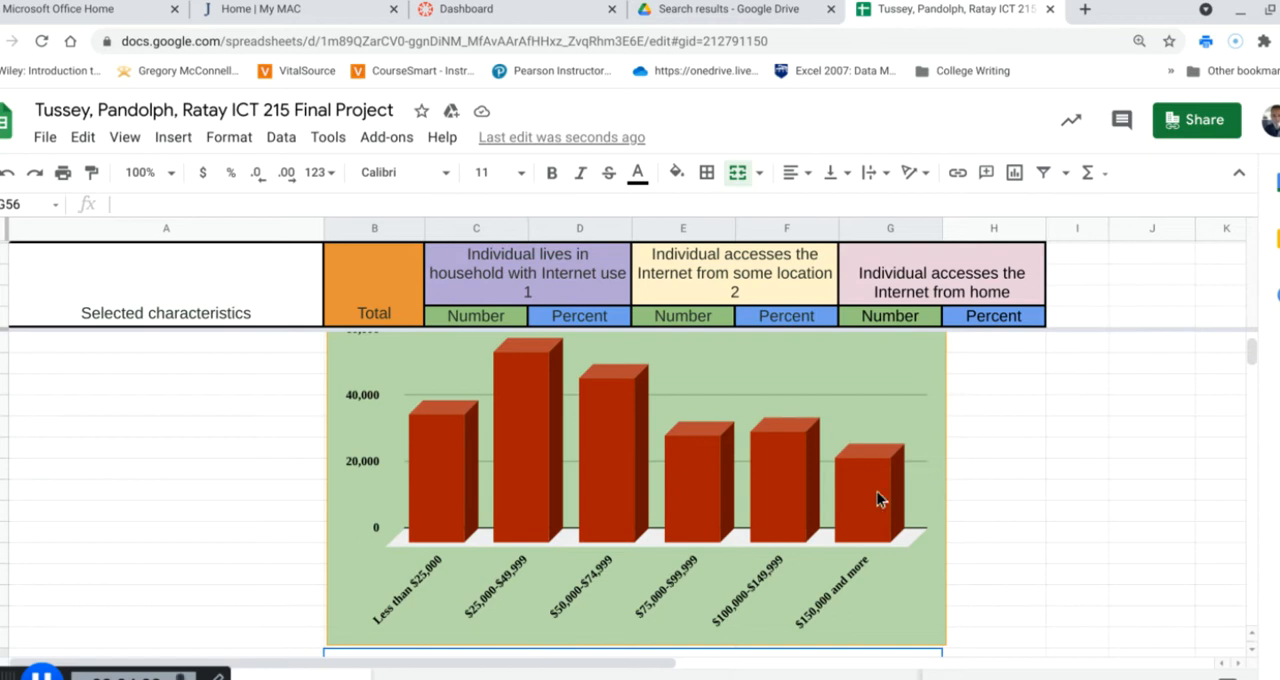
scroll(877, 497, up, 2)
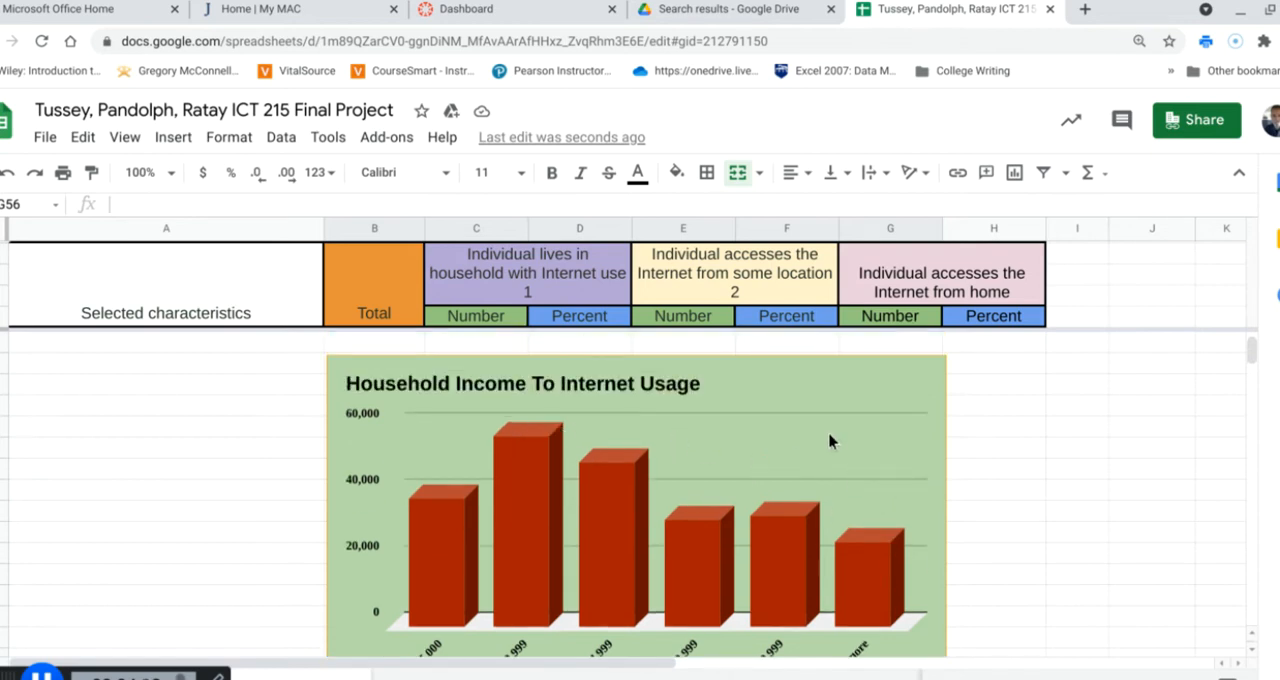
right_click(829, 443)
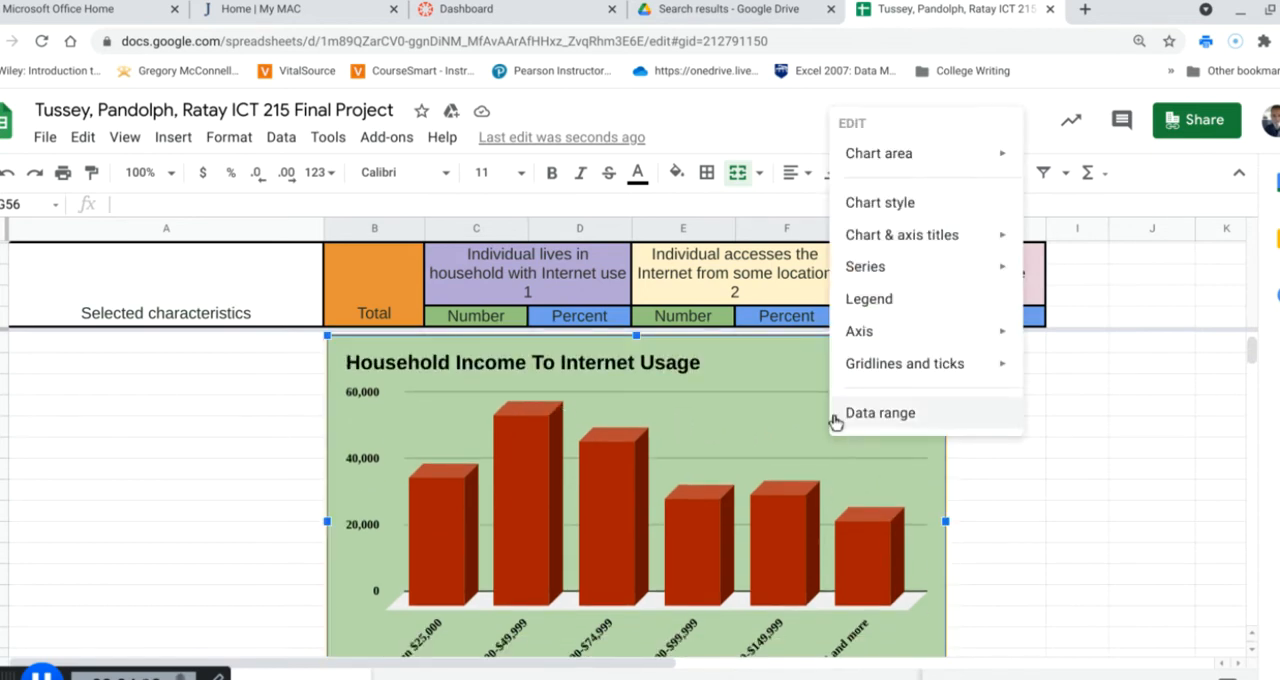
mouse_move(890, 342)
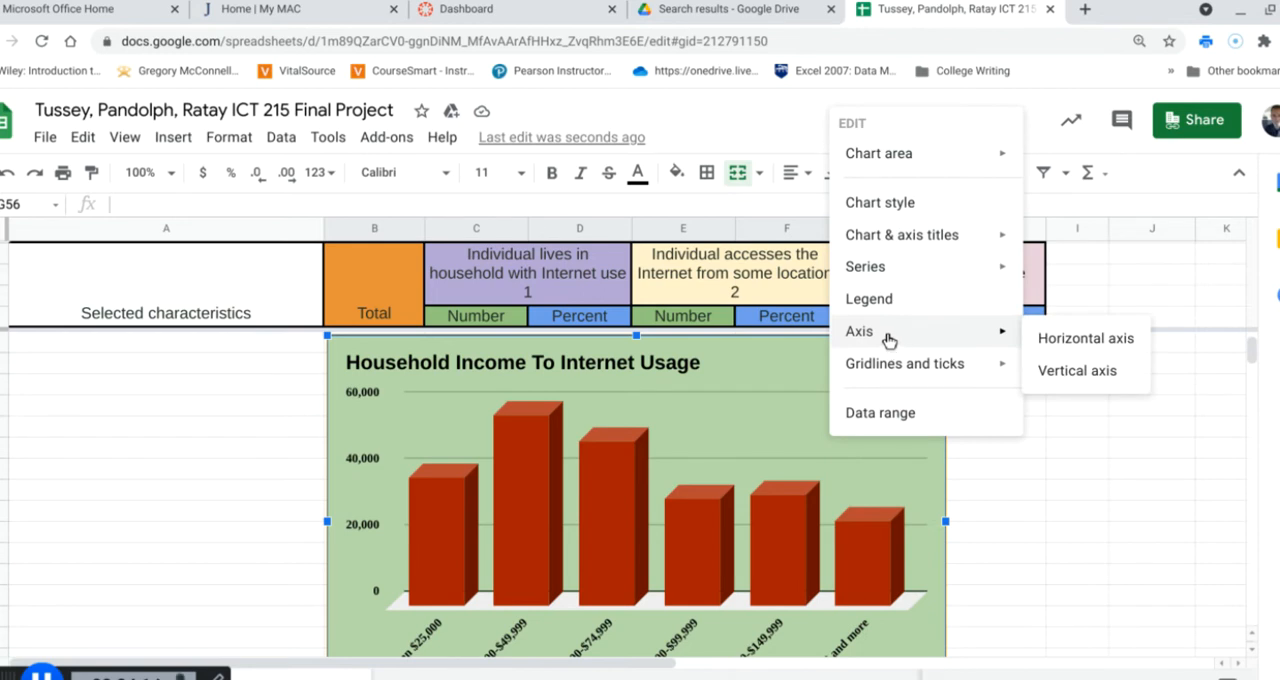
click(1031, 509)
Stretch the chart's lower edge down to the top of the building photo
scroll(1031, 509, down, 5)
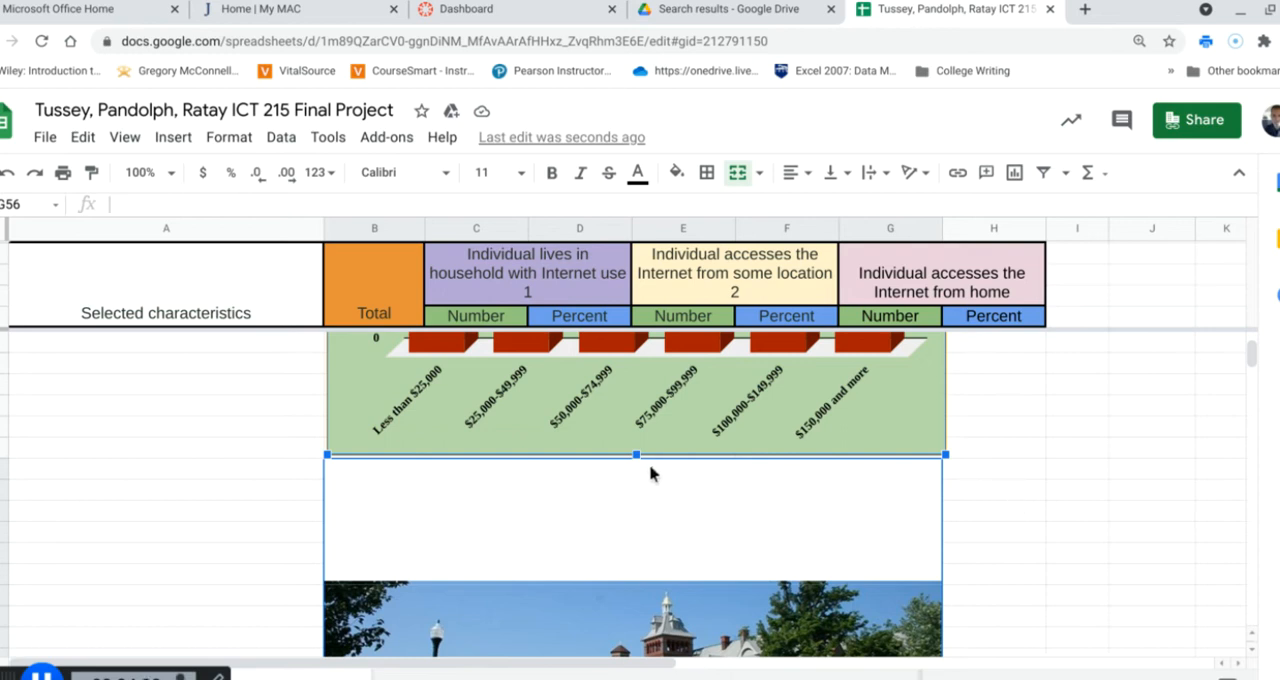
drag(636, 455, 636, 575)
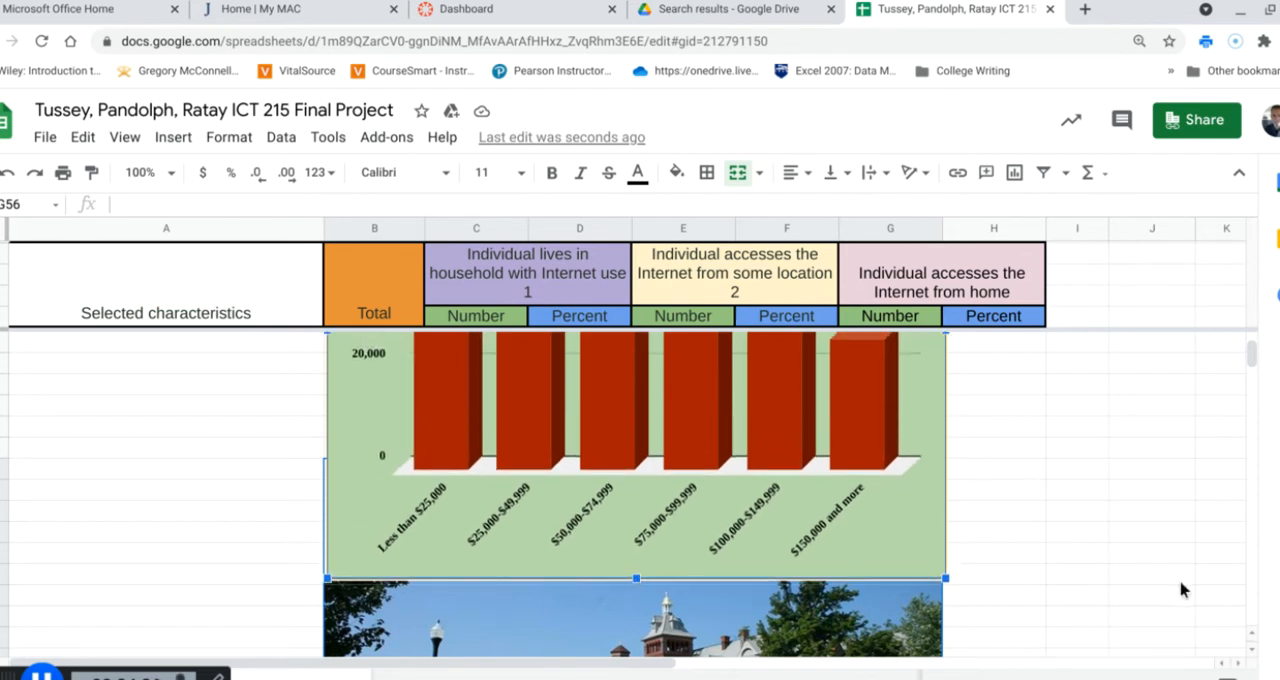
click(1003, 577)
Review the chart's setup and style settings and set its background color to None
click(888, 502)
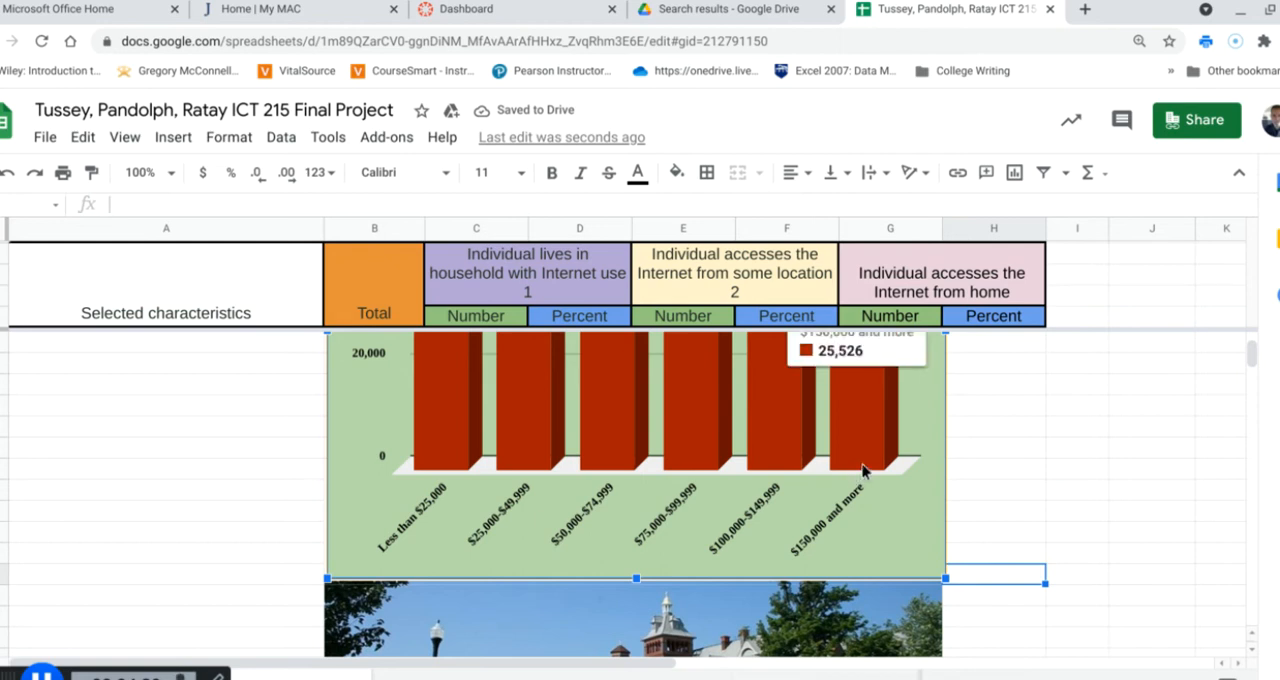
right_click(905, 440)
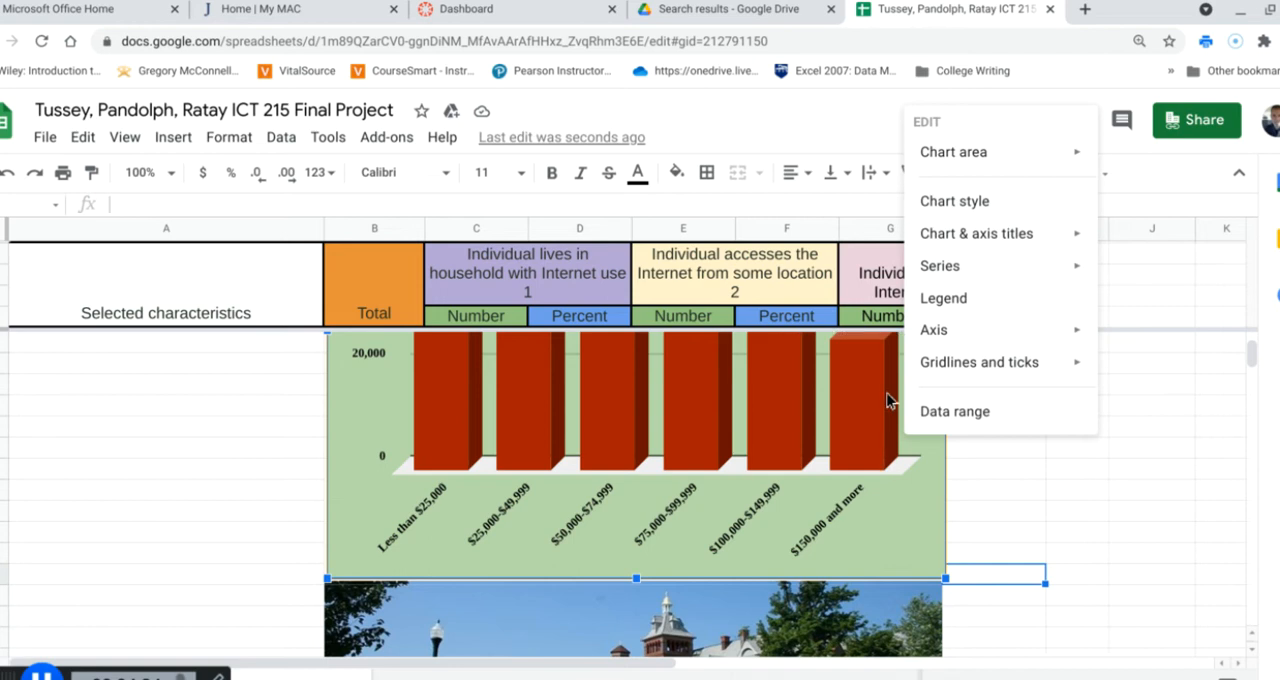
click(955, 201)
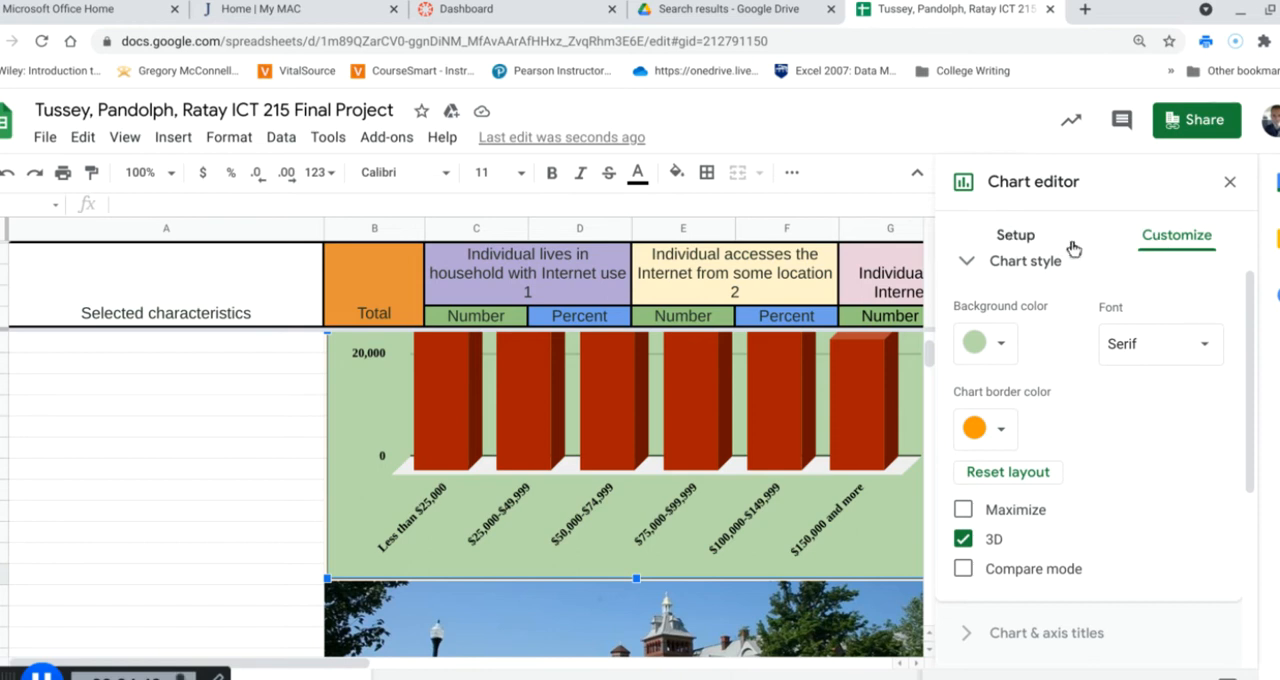
click(1027, 245)
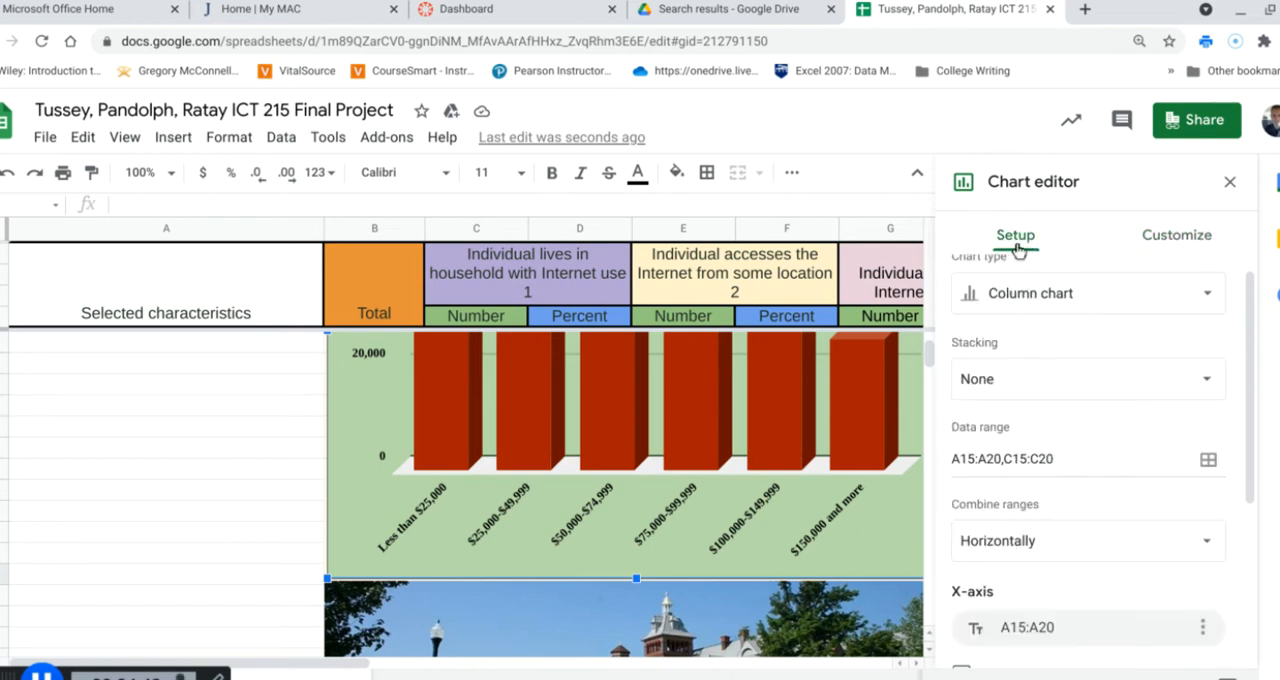
click(1192, 248)
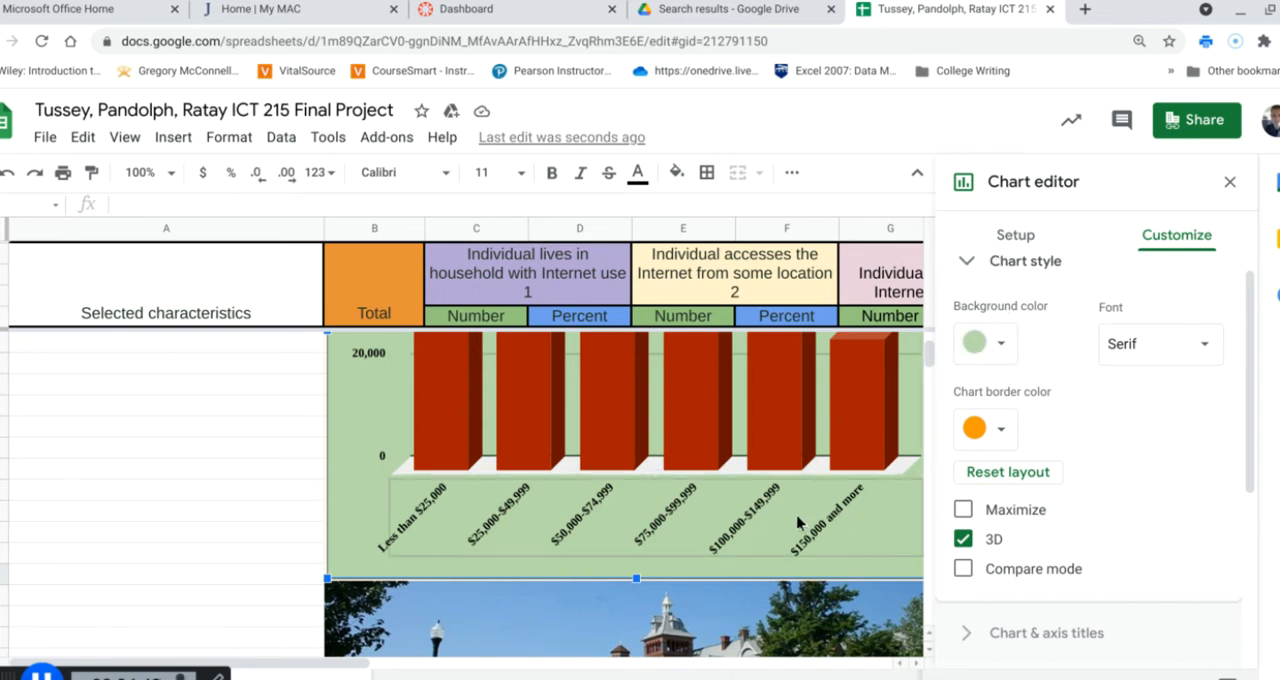
click(1003, 346)
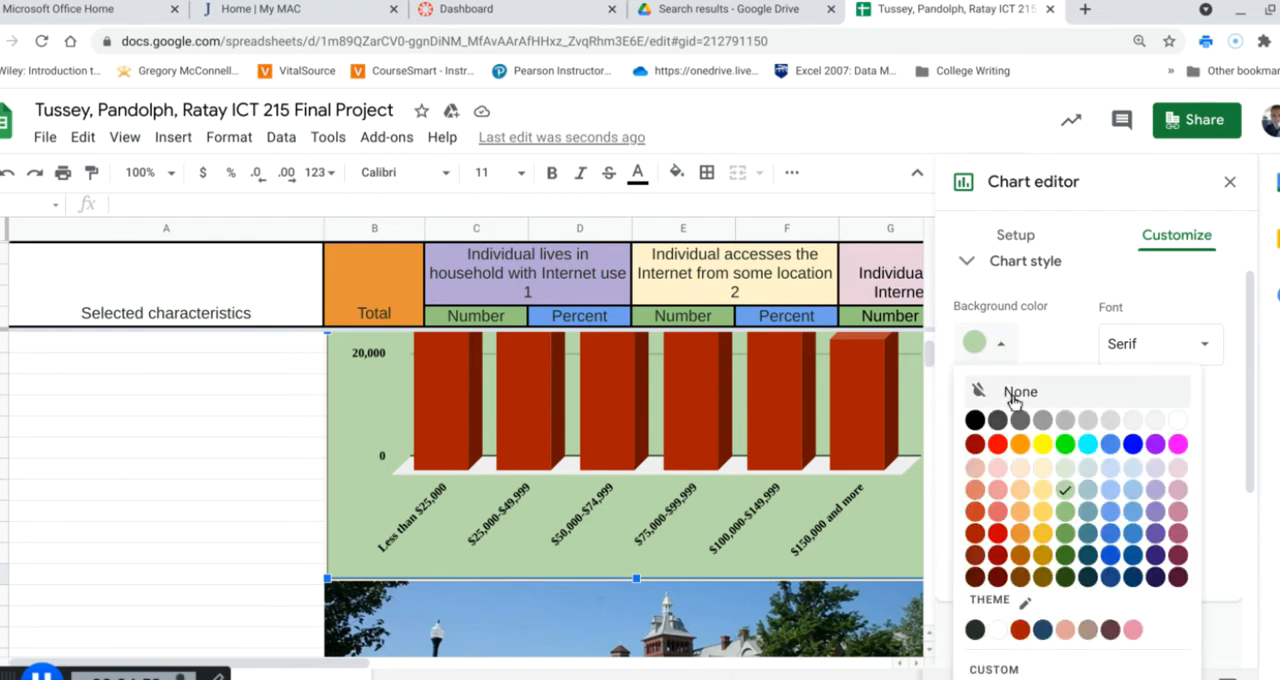
click(1014, 396)
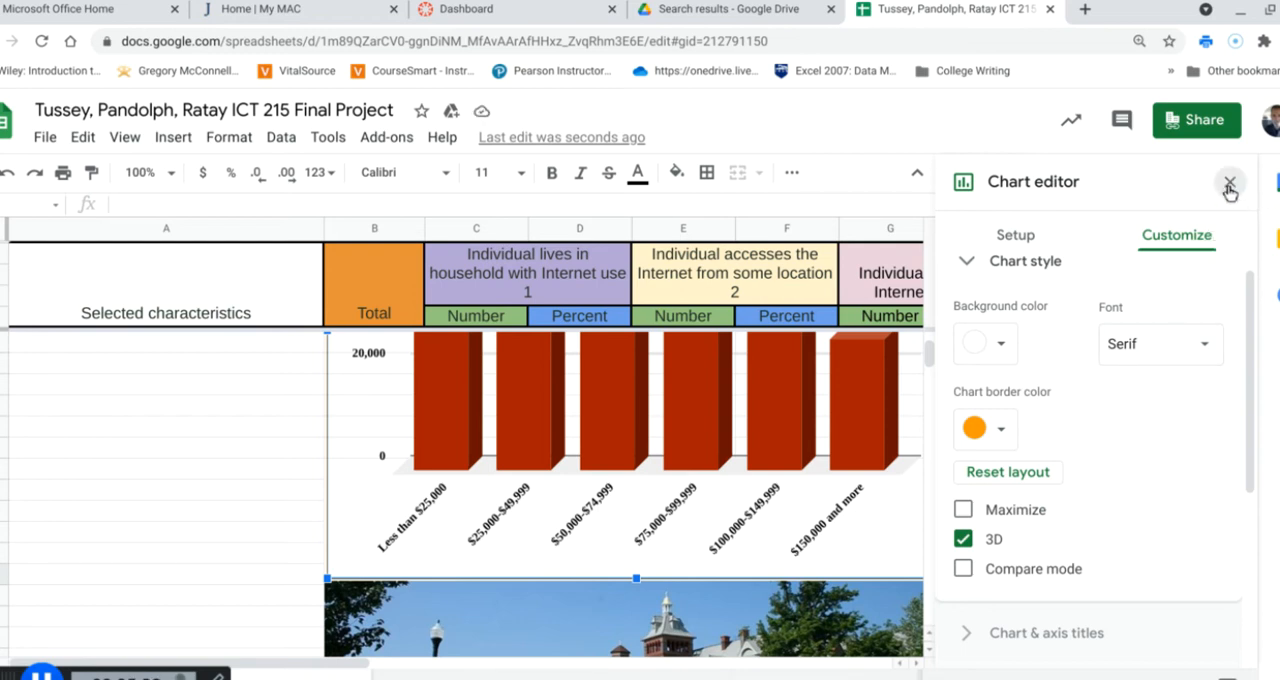
click(1230, 186)
Move the transparent chart down so that its columns overlap the building photo
scroll(1045, 510, down, 3)
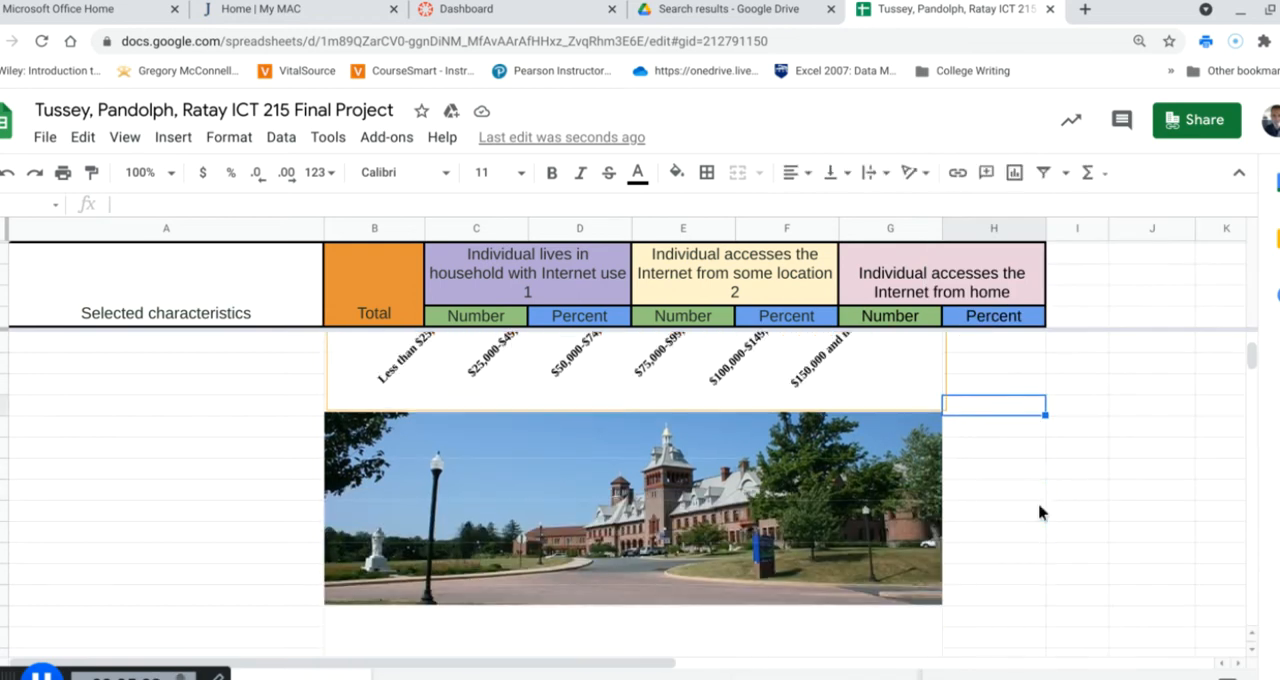
scroll(1039, 512, up, 1)
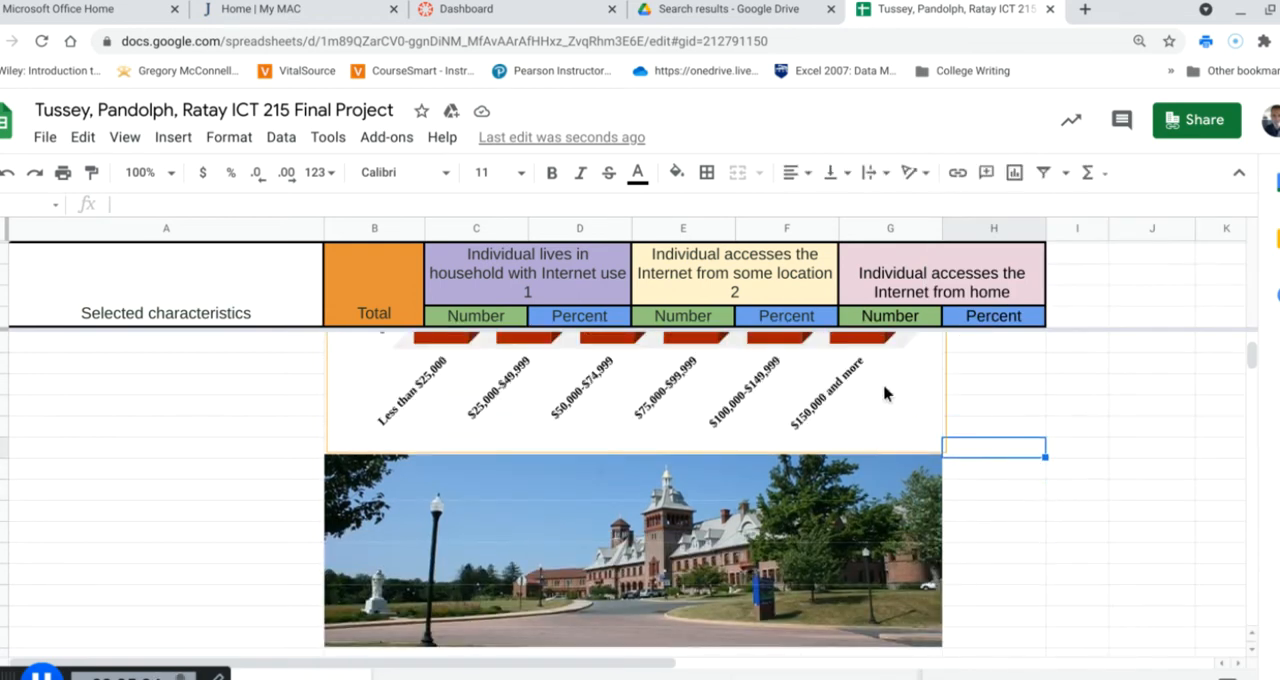
drag(884, 395, 874, 679)
scroll(1072, 626, up, 2)
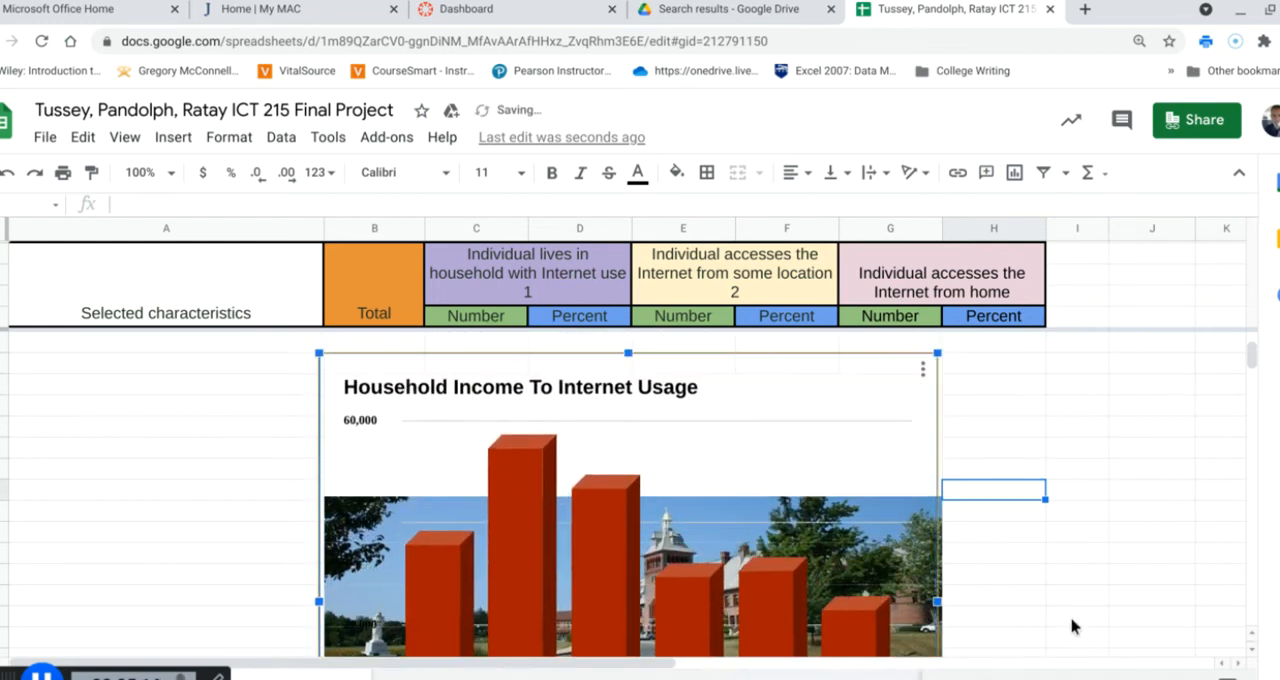
Reposition the chart over the building photo so its sides line up with columns B to G
scroll(1064, 571, down, 1)
scroll(1062, 571, down, 4)
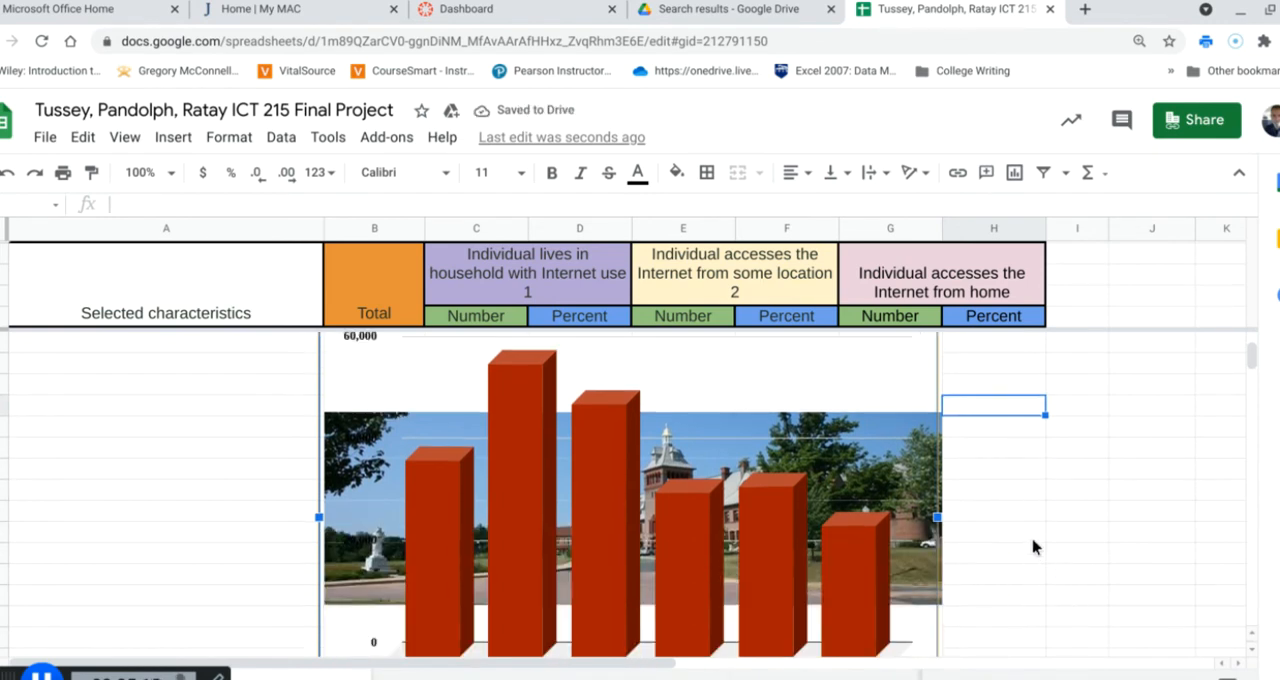
scroll(920, 456, up, 1)
drag(920, 456, 931, 549)
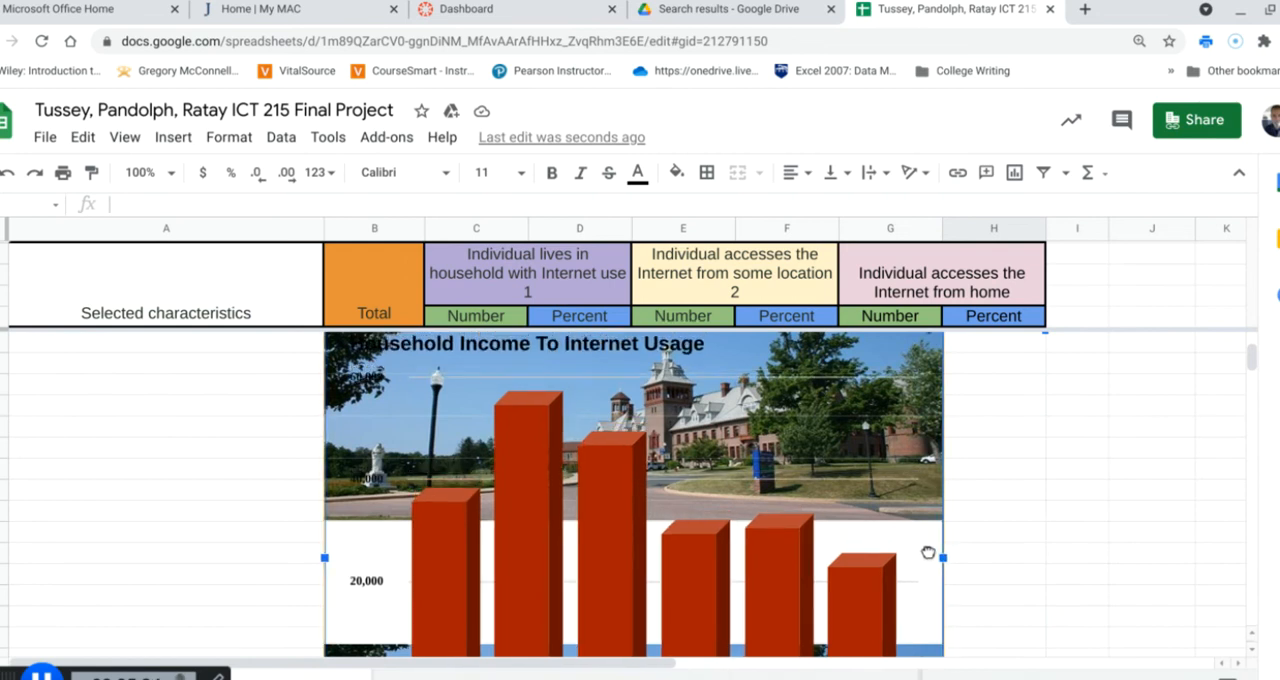
click(1100, 515)
Try to delete the duplicate building photo beneath the chart and undo the chart's deletion
scroll(1157, 562, down, 1)
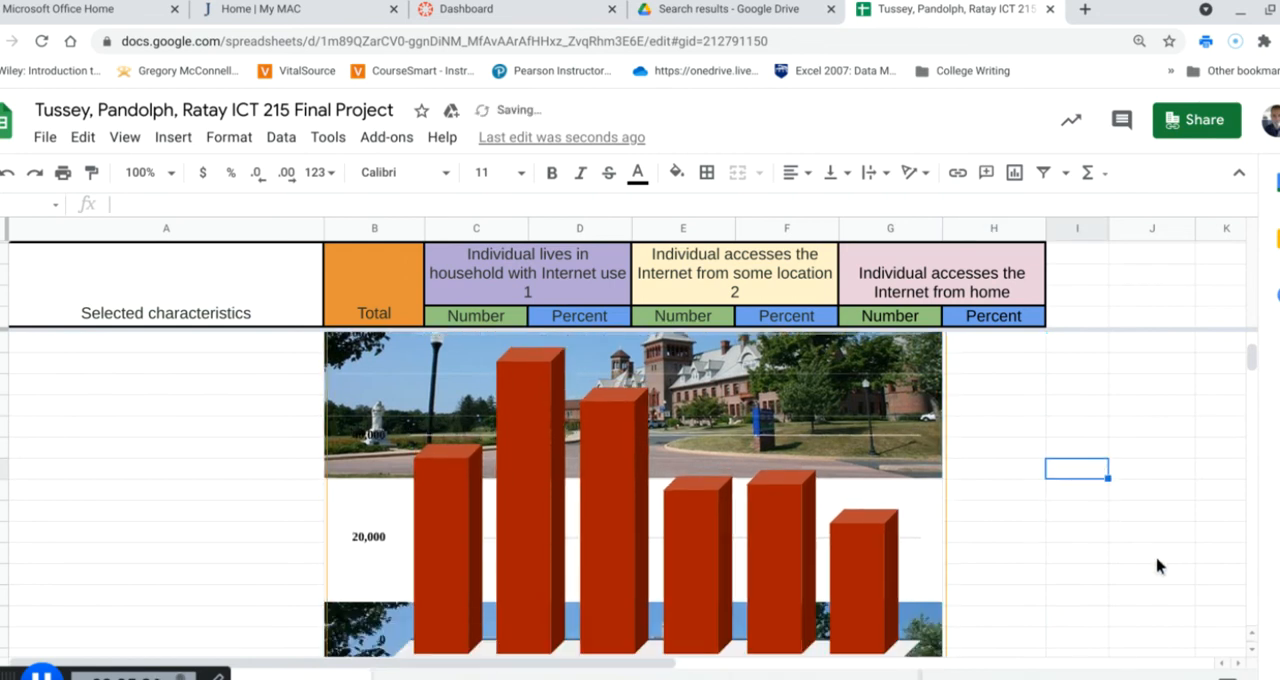
scroll(1157, 566, down, 3)
click(833, 616)
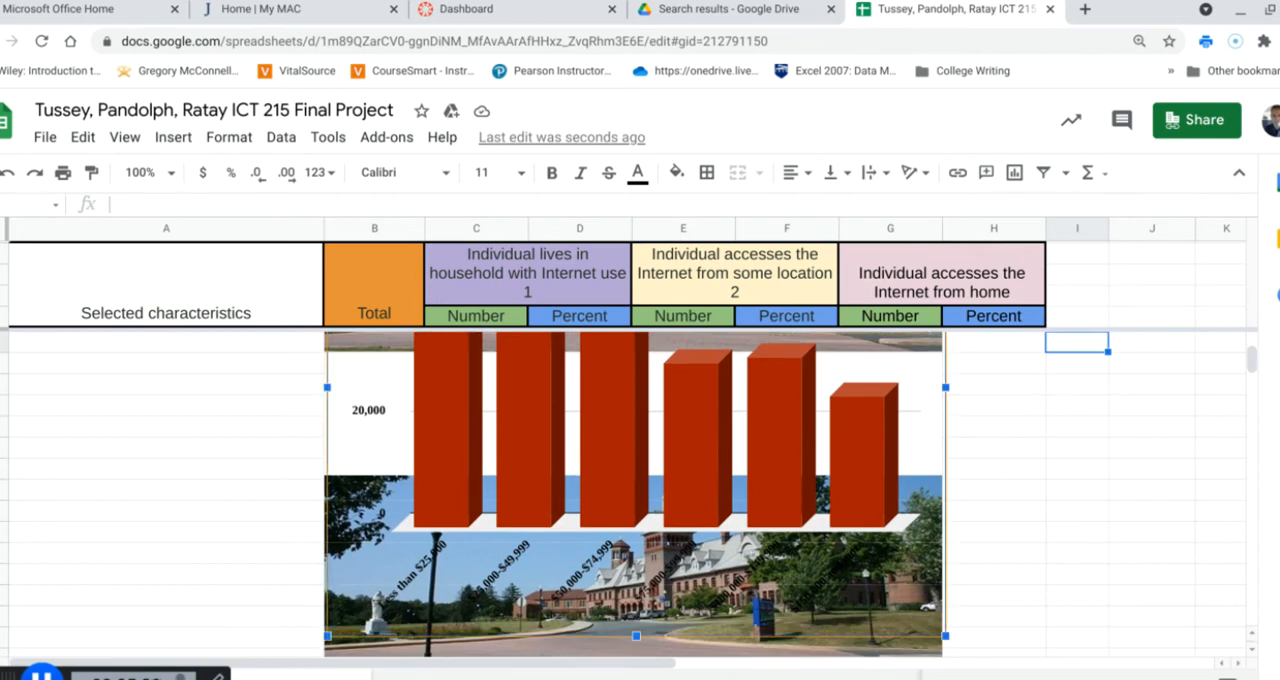
key(Delete)
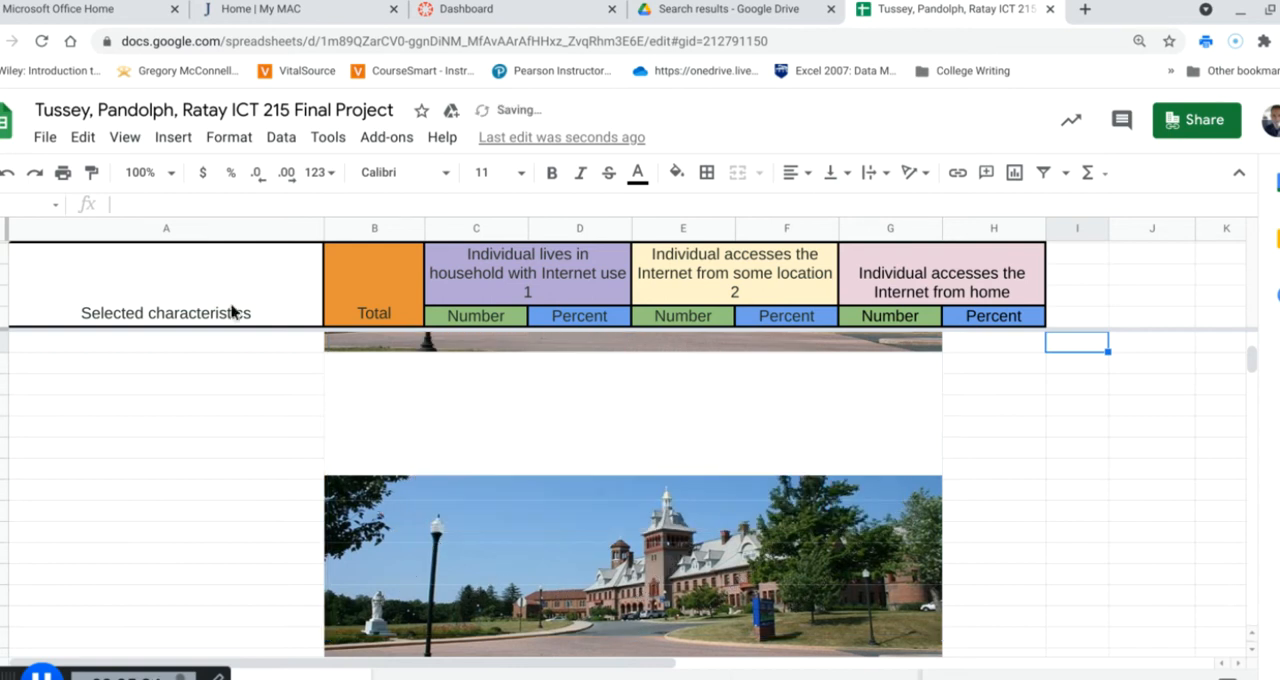
click(8, 177)
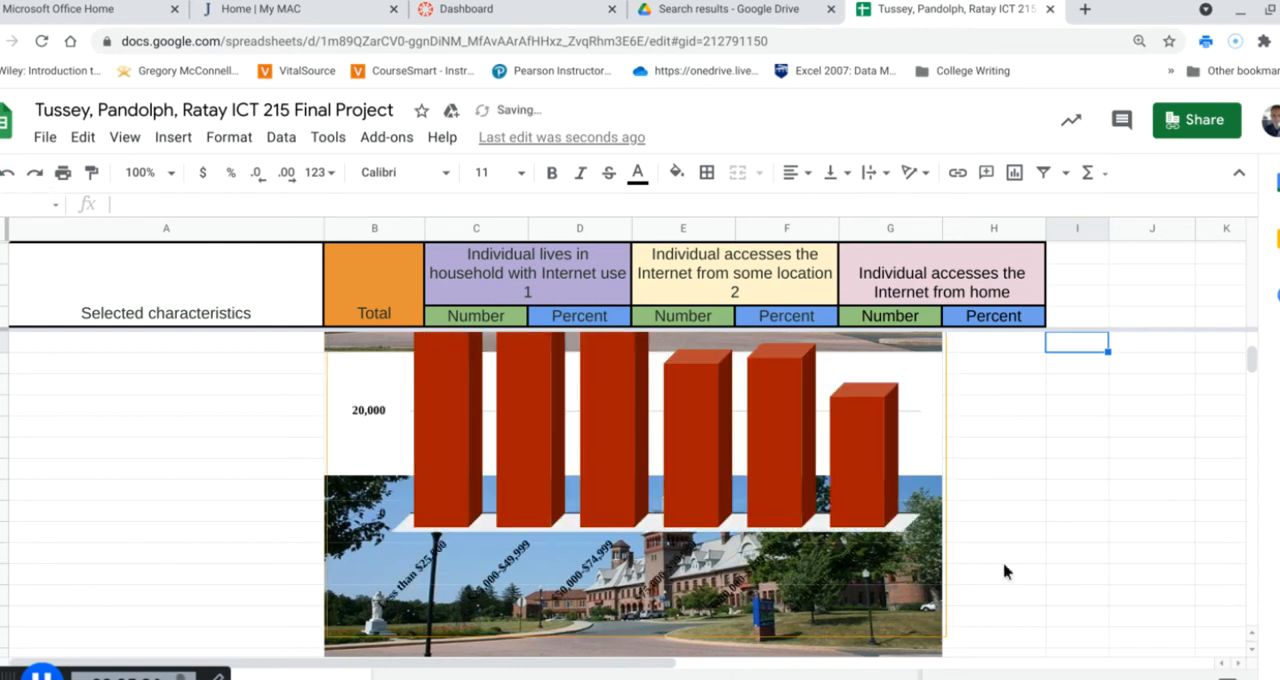
Delete the duplicate building photo from the lower merged cell ending at G71
click(872, 522)
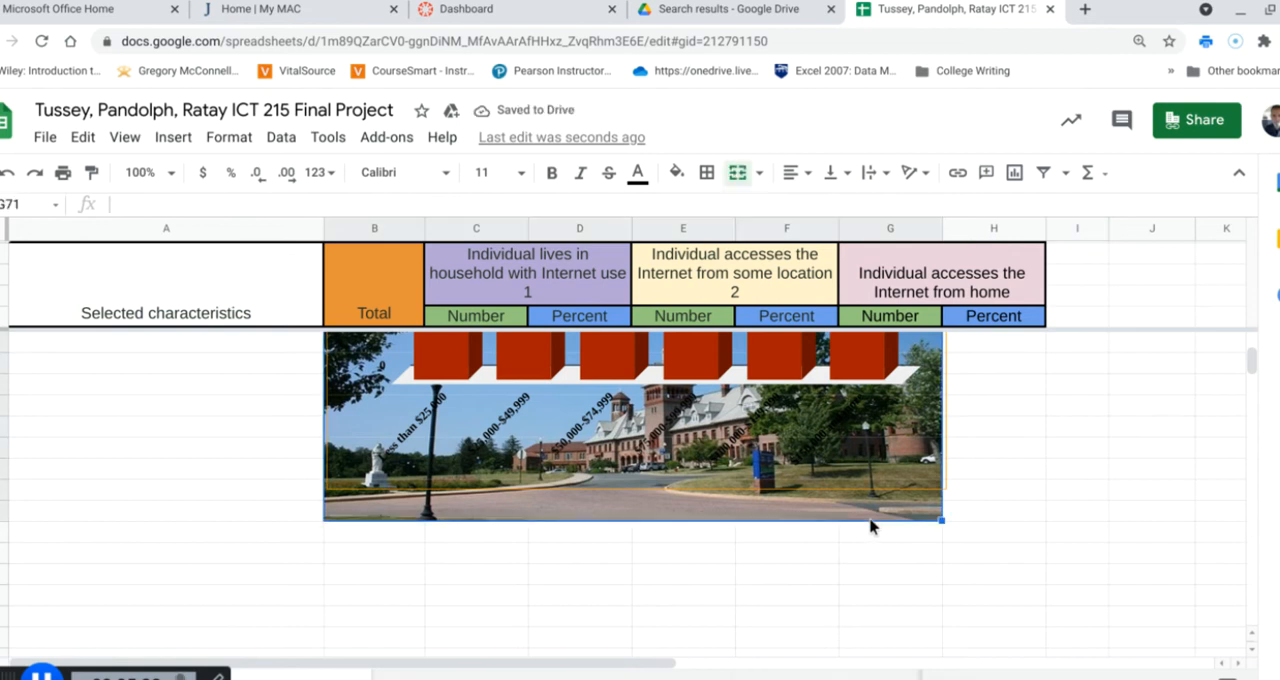
key(Delete)
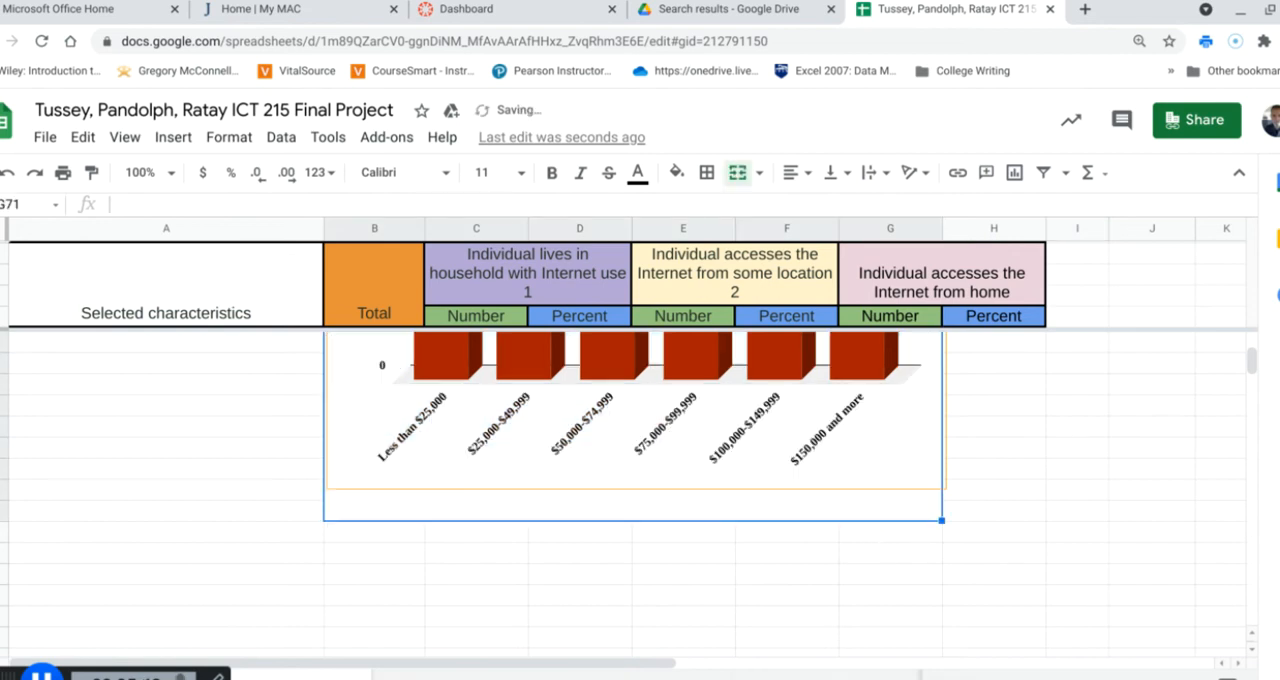